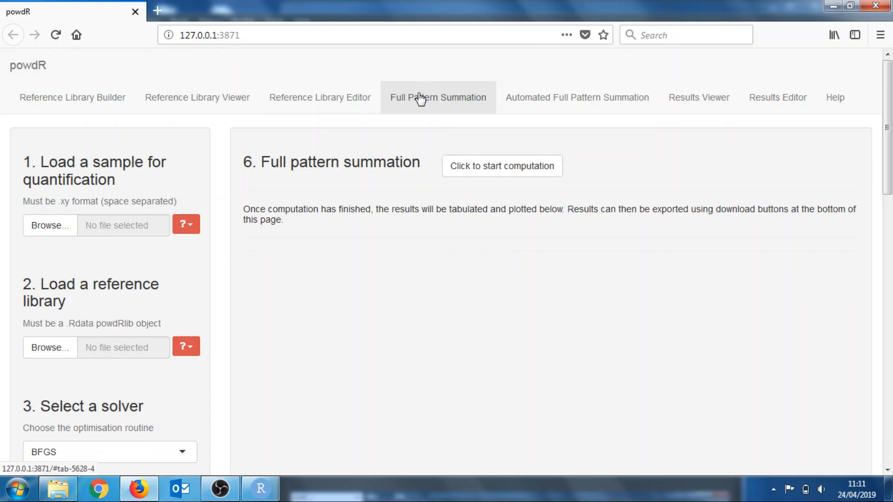
# Examine the example sample files and example reference libraries offered for loading
pyautogui.scroll(-1, 265, 207)
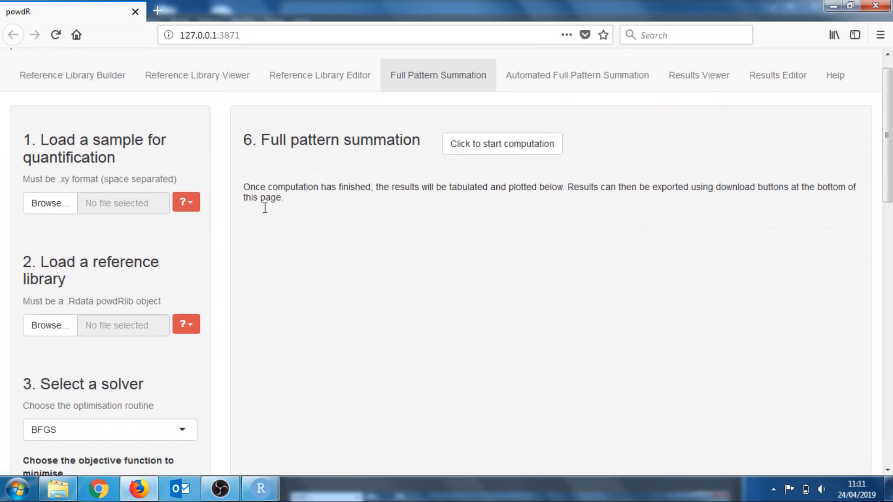
pyautogui.scroll(1, 265, 207)
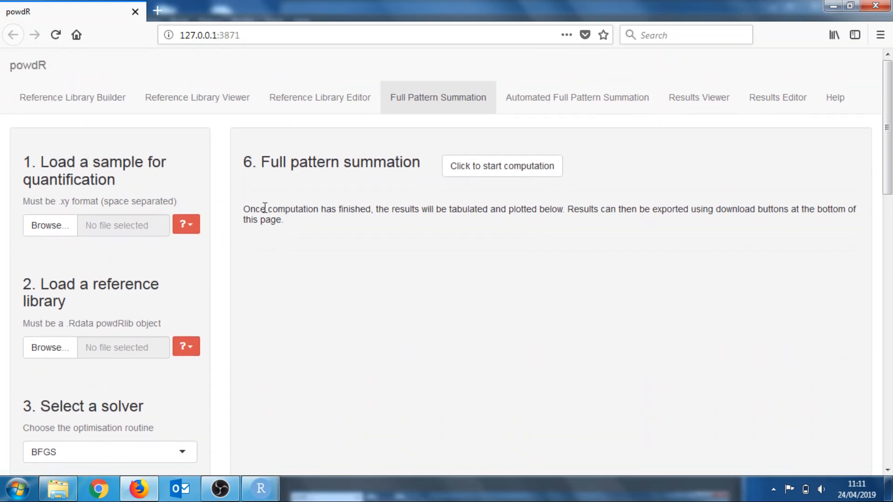
pyautogui.click(192, 227)
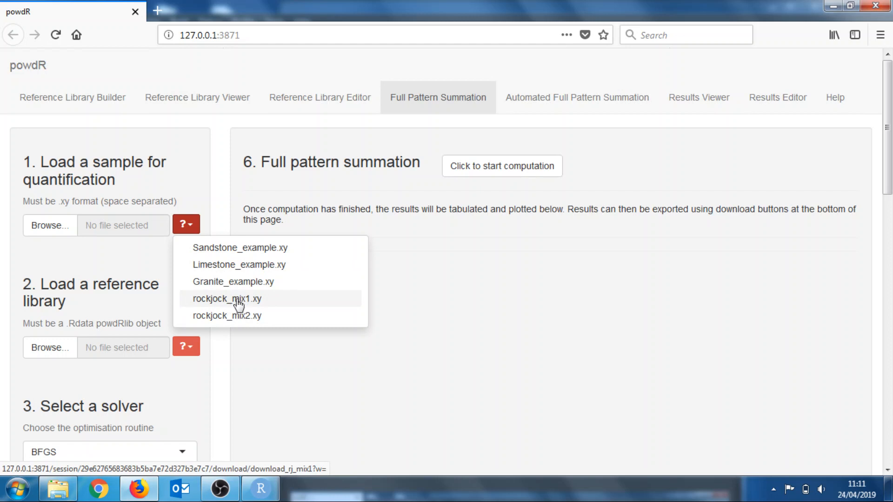
pyautogui.click(155, 251)
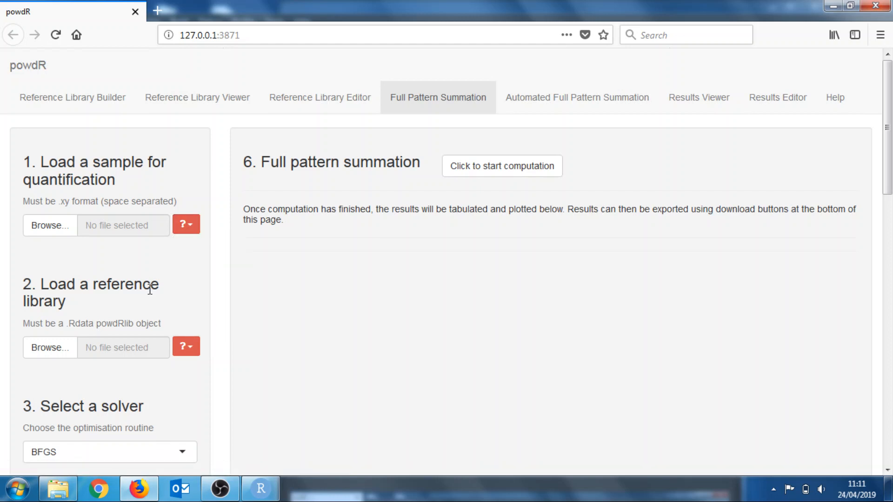
pyautogui.click(192, 354)
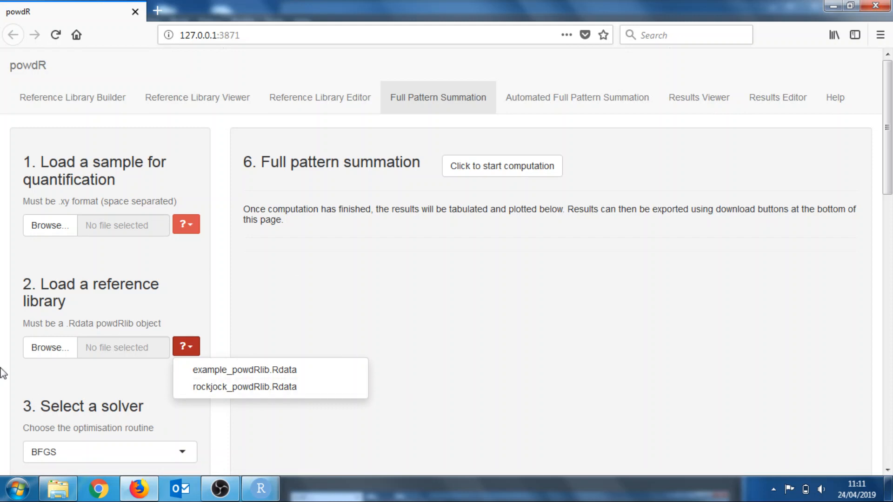
pyautogui.click(177, 271)
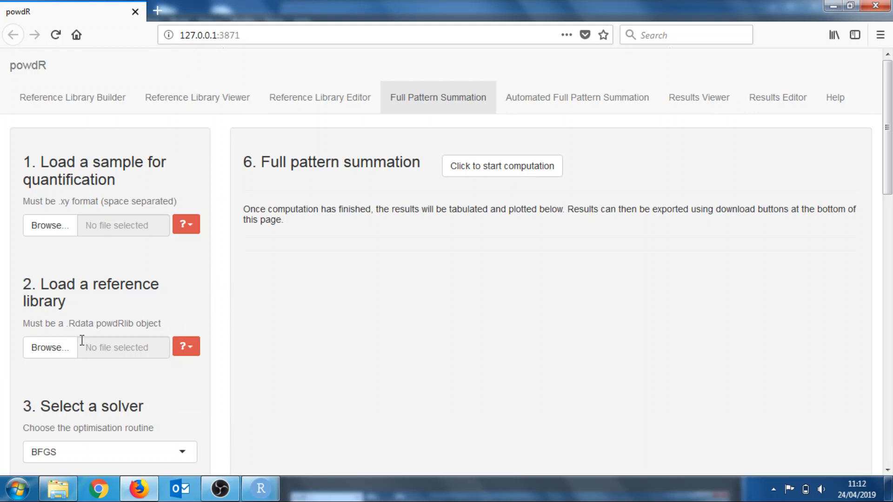
# Load the rockjock_mix1 sample file and the rockjock_powdRlib.Rdata reference library
pyautogui.click(51, 226)
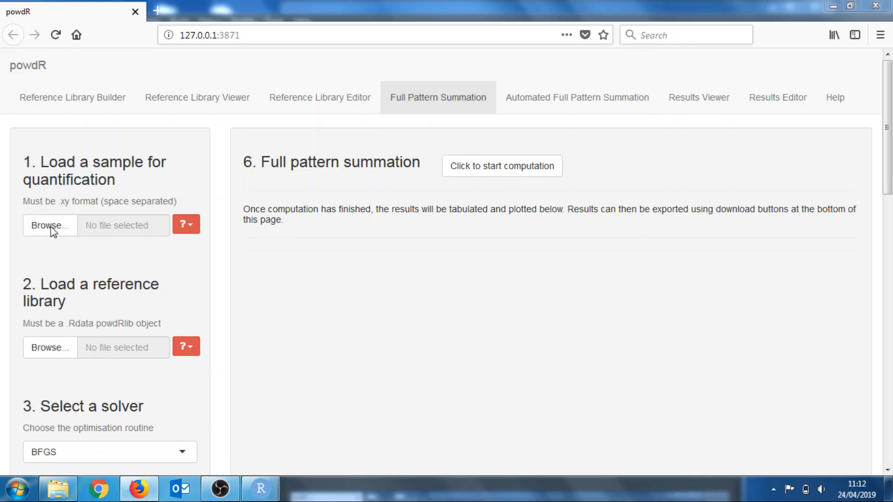
pyautogui.doubleClick(415, 228)
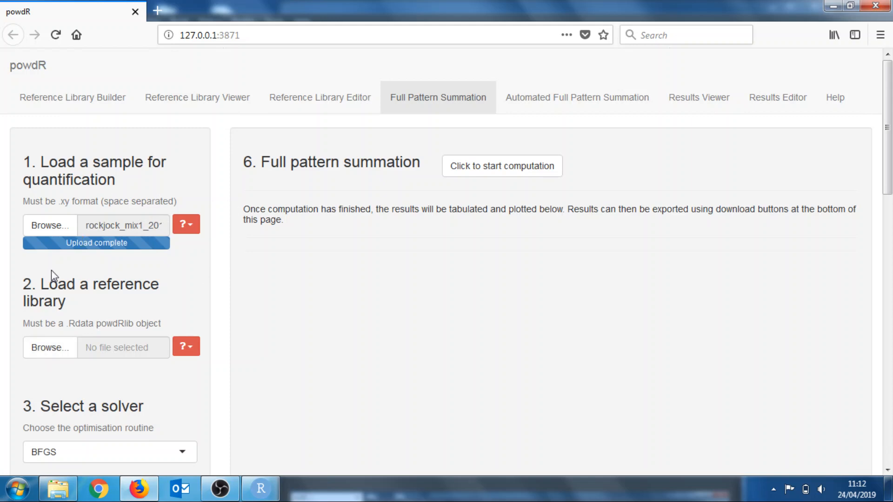
pyautogui.click(38, 348)
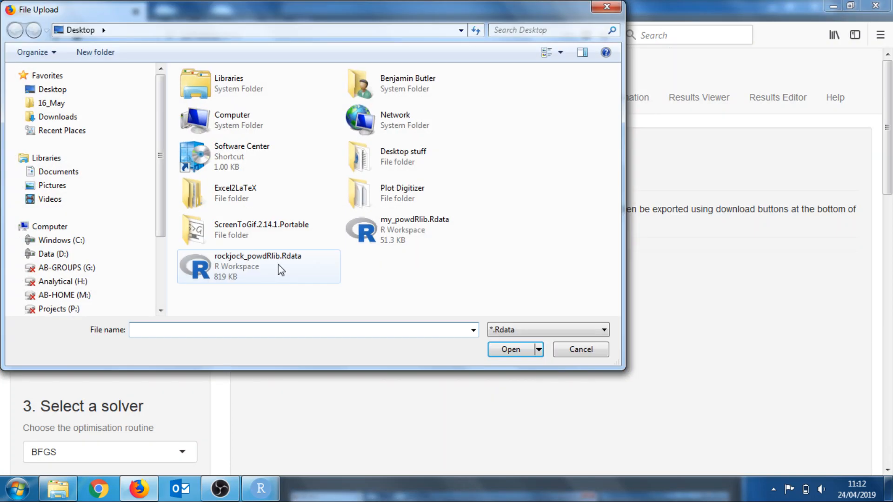
pyautogui.doubleClick(299, 259)
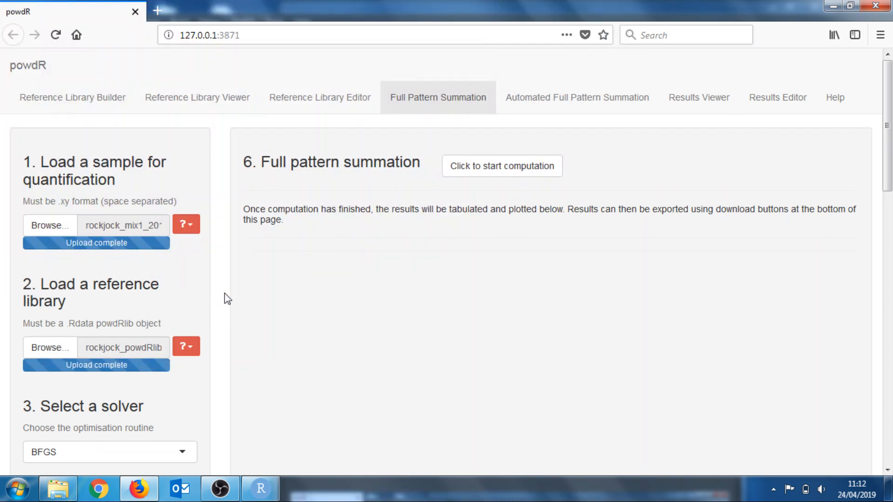
# Replace the selected fitting phase with Corundum: CORUNDUM
pyautogui.scroll(-3, 215, 305)
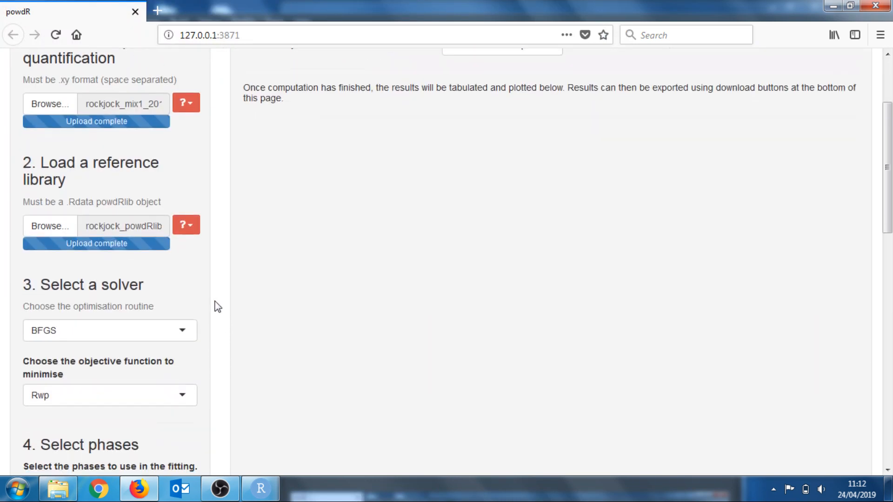
pyautogui.scroll(-1, 215, 305)
pyautogui.scroll(1, 215, 305)
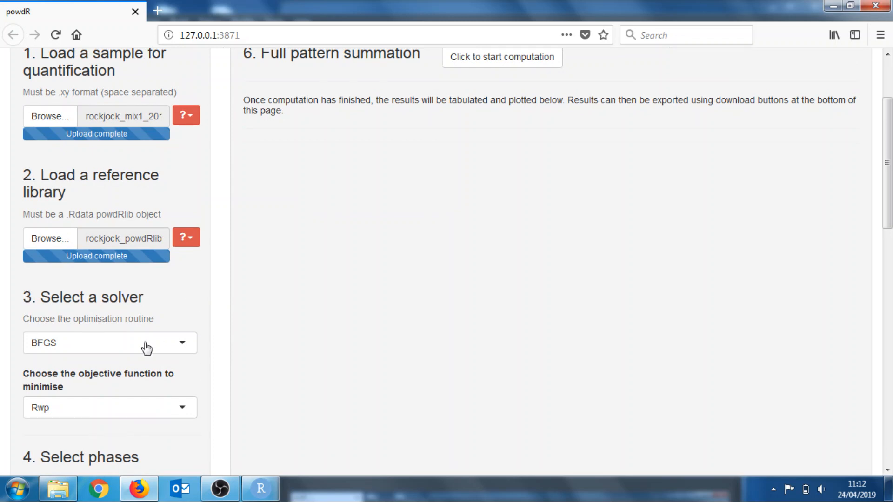
pyautogui.scroll(-1, 143, 347)
pyautogui.scroll(-1, 143, 348)
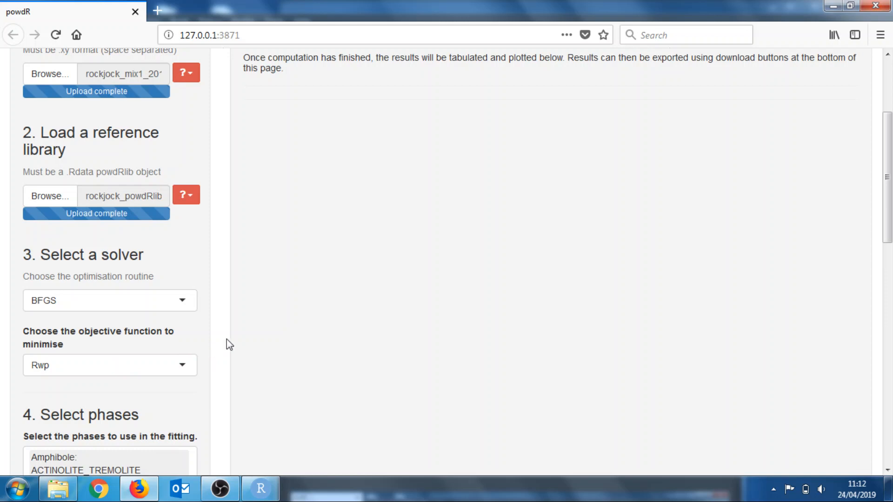
pyautogui.scroll(-1, 254, 342)
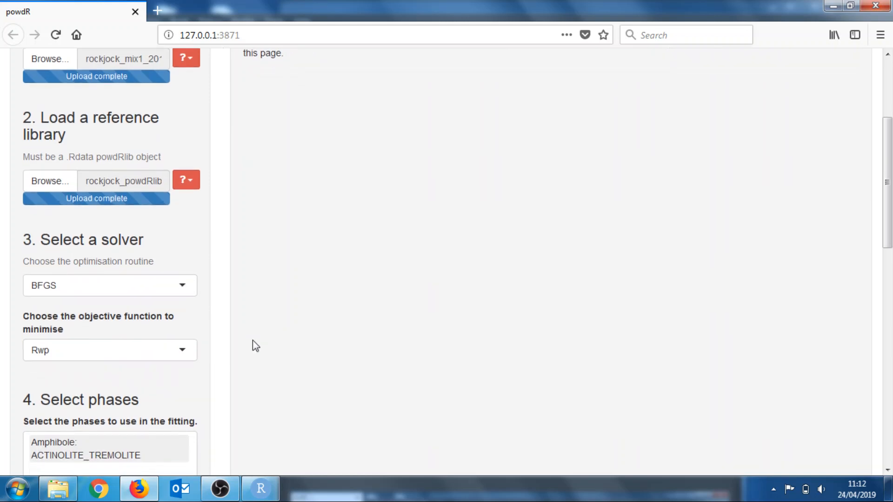
pyautogui.scroll(-5, 254, 344)
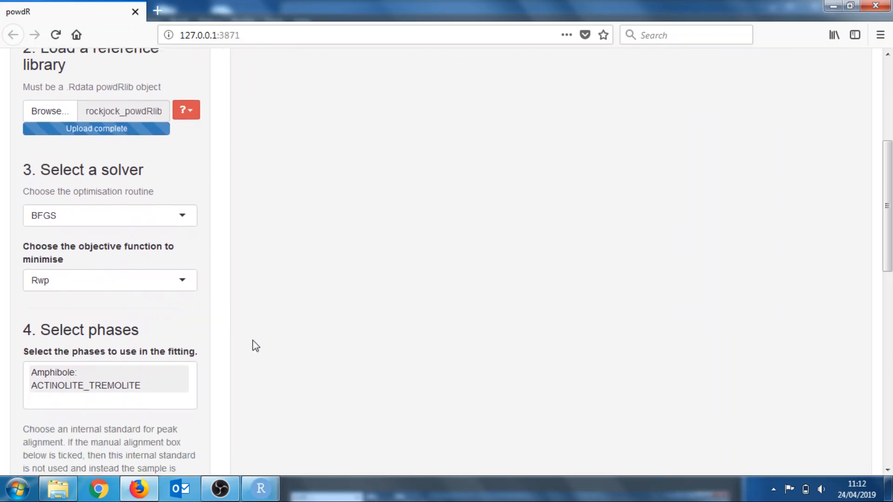
pyautogui.scroll(-1, 253, 347)
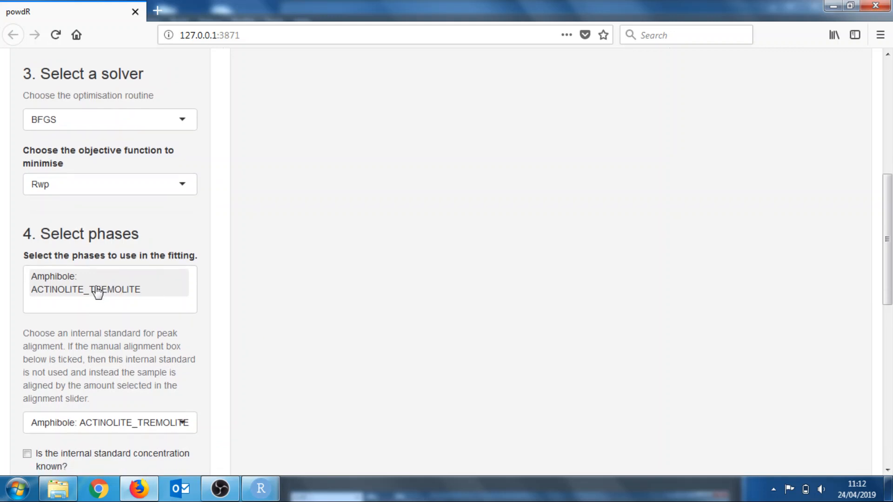
pyautogui.click(97, 291)
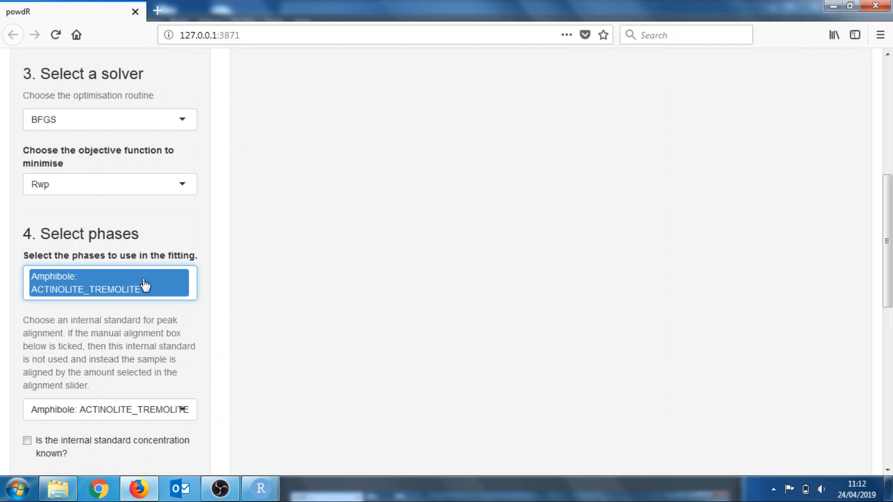
pyautogui.press('BackSpace')
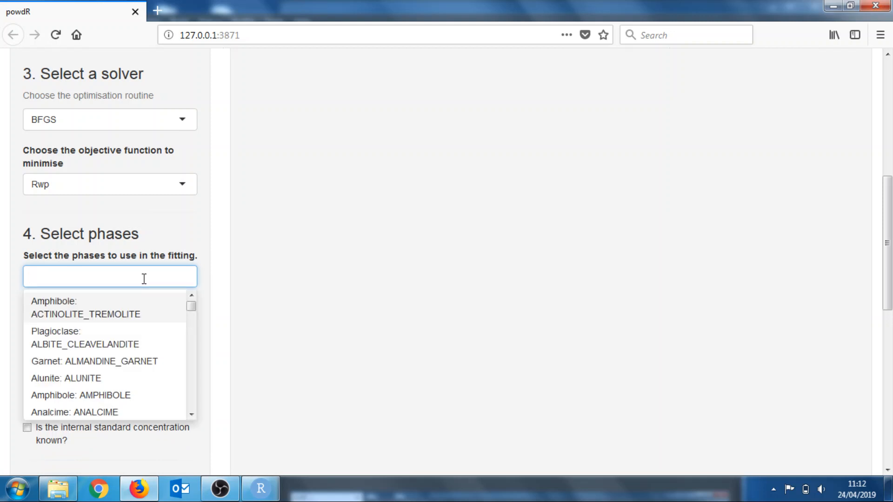
pyautogui.write('cor')
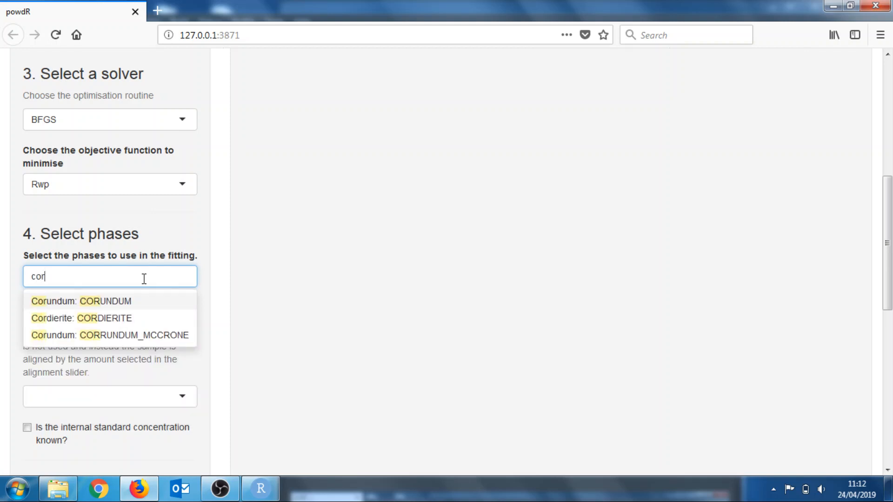
pyautogui.press('Return')
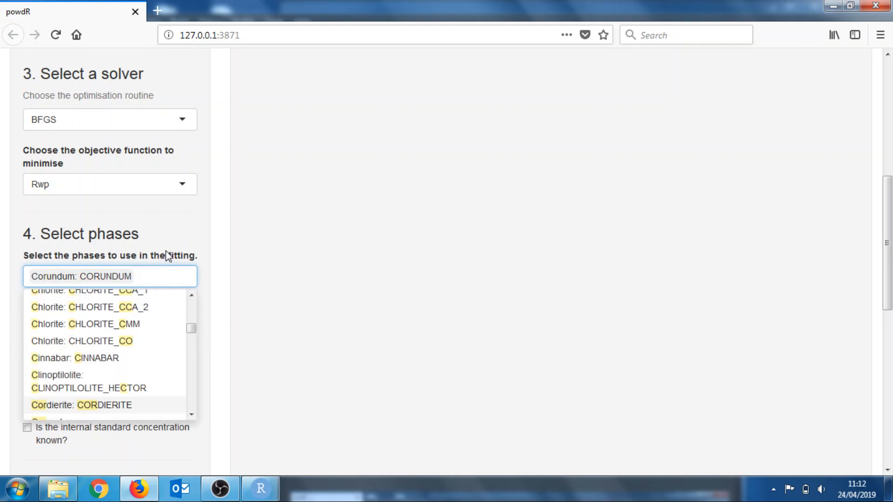
pyautogui.click(216, 236)
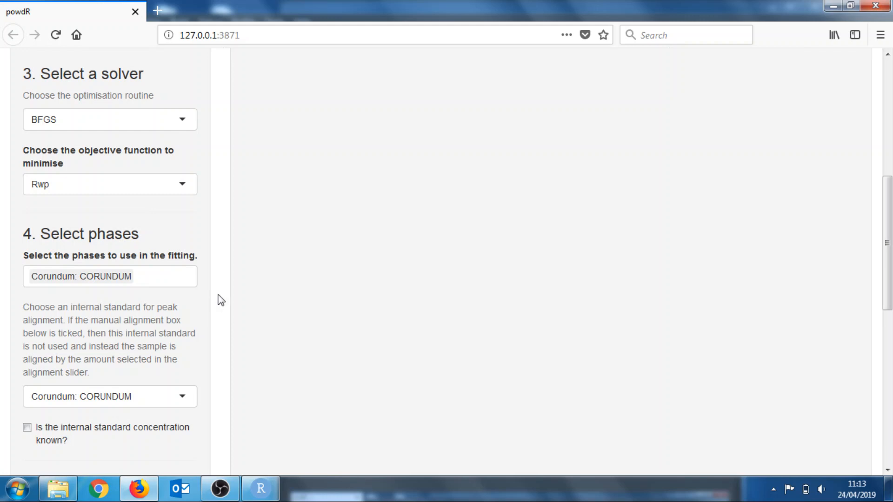
# Keep Corundum: CORUNDUM as the internal standard and mark its concentration as known
pyautogui.scroll(-1, 221, 300)
pyautogui.scroll(1, 221, 300)
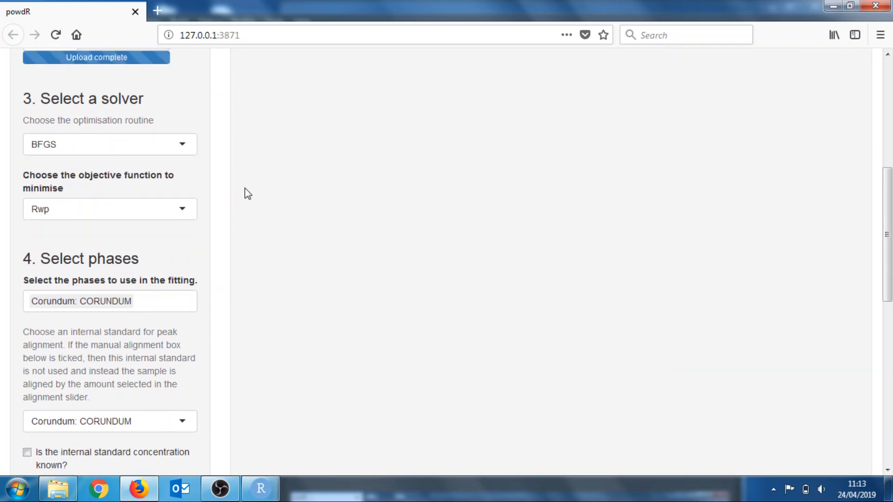
pyautogui.scroll(-1, 248, 193)
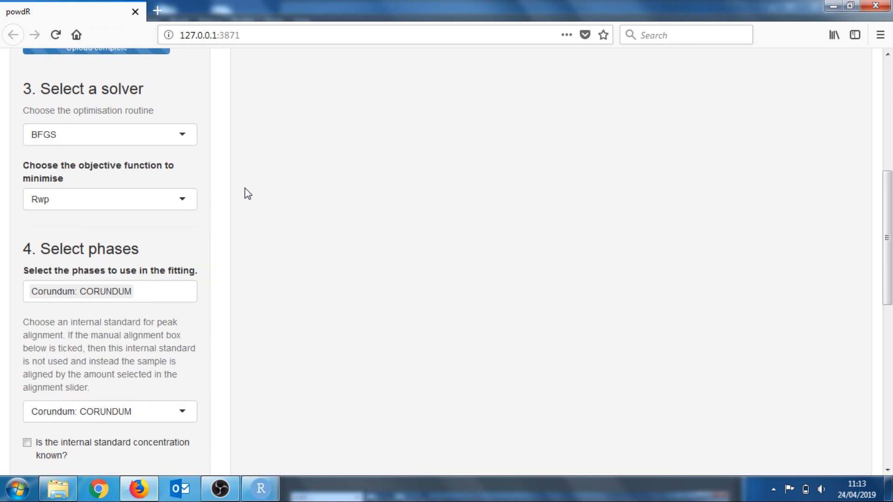
pyautogui.scroll(-1, 220, 188)
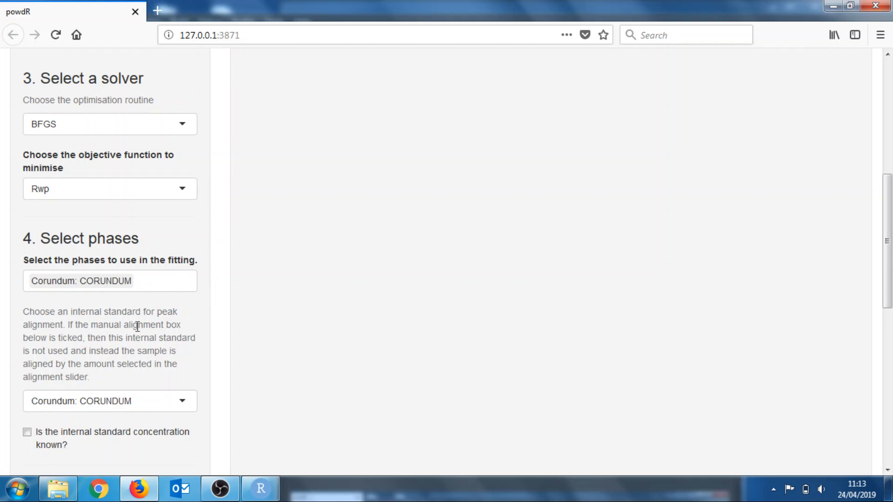
pyautogui.scroll(-2, 137, 328)
pyautogui.scroll(-2, 138, 327)
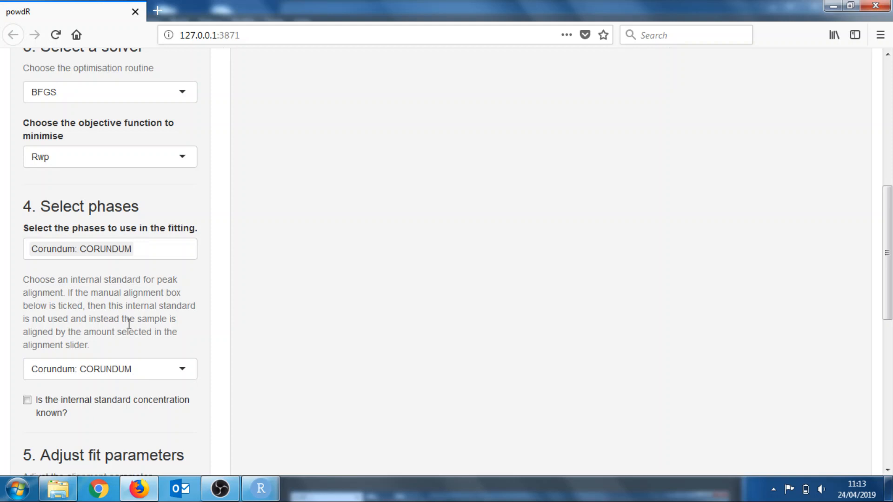
pyautogui.scroll(-3, 111, 316)
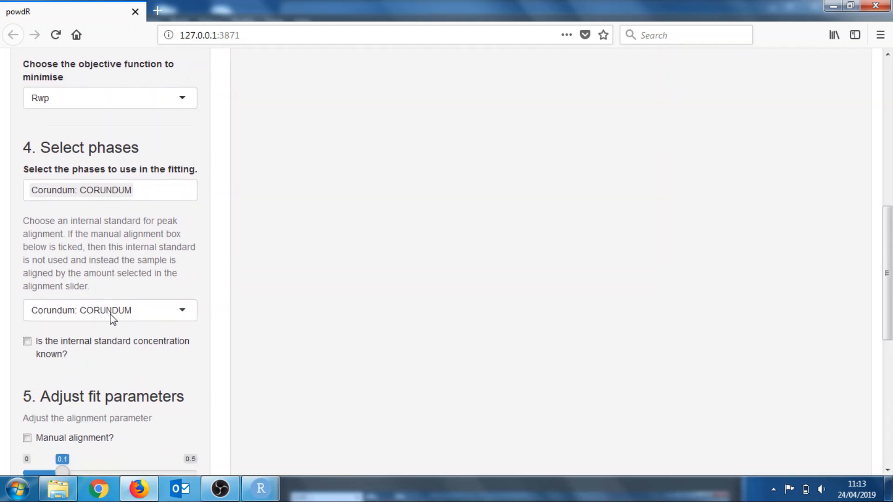
pyautogui.click(163, 181)
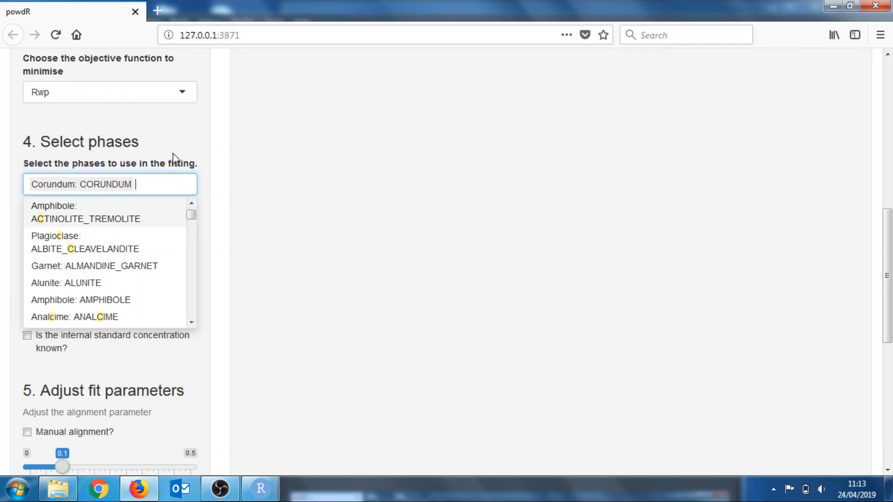
pyautogui.click(217, 246)
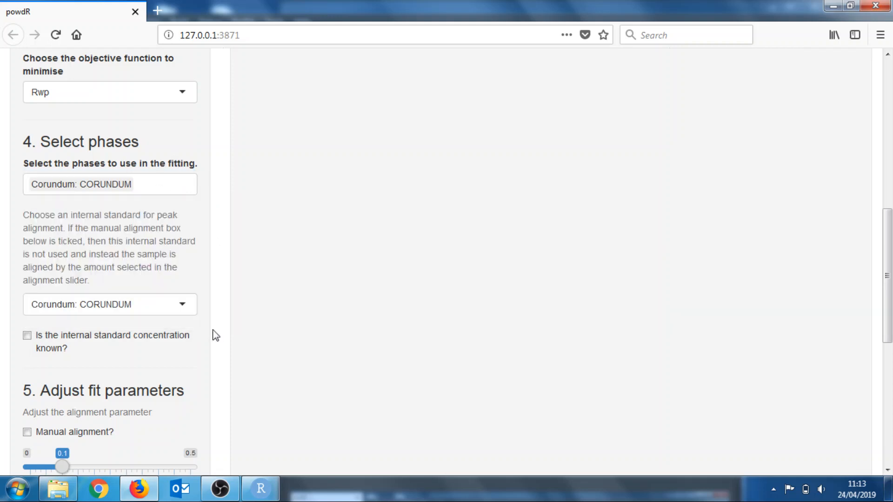
pyautogui.click(145, 307)
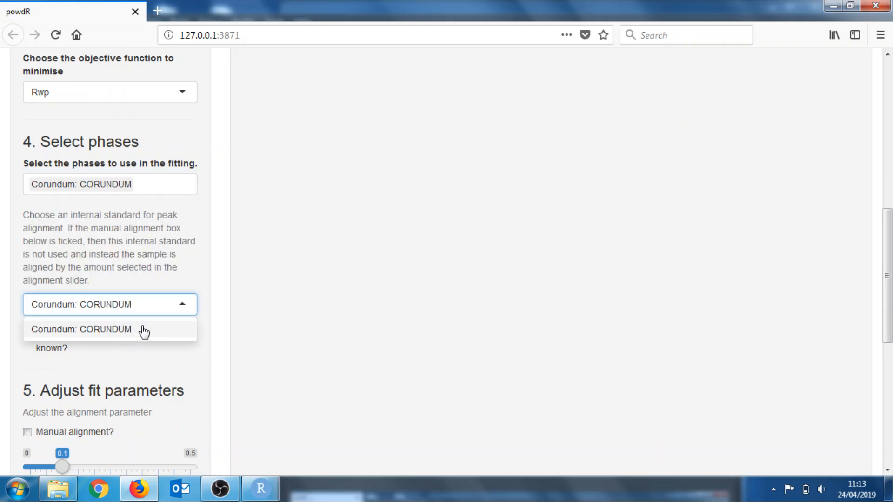
pyautogui.click(101, 272)
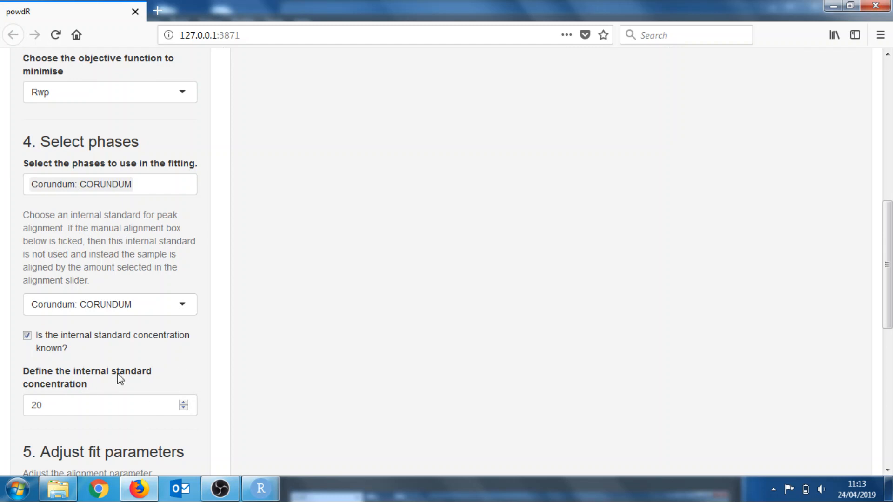
# Set the alignment parameter to 0.195
pyautogui.scroll(-3, 260, 240)
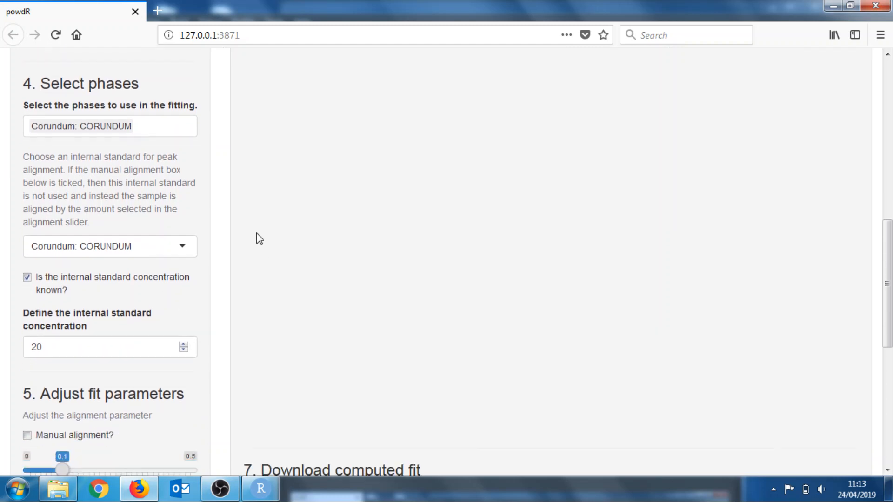
pyautogui.scroll(-3, 259, 238)
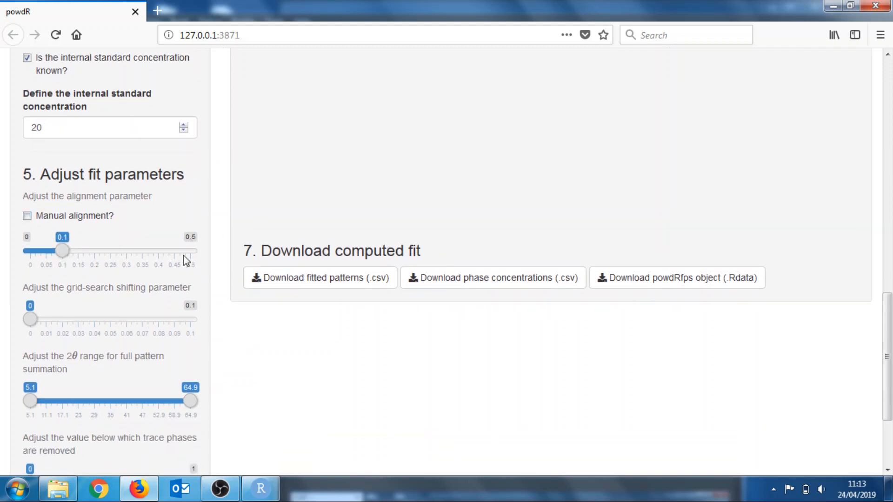
pyautogui.moveTo(68, 255); pyautogui.dragTo(96, 256)
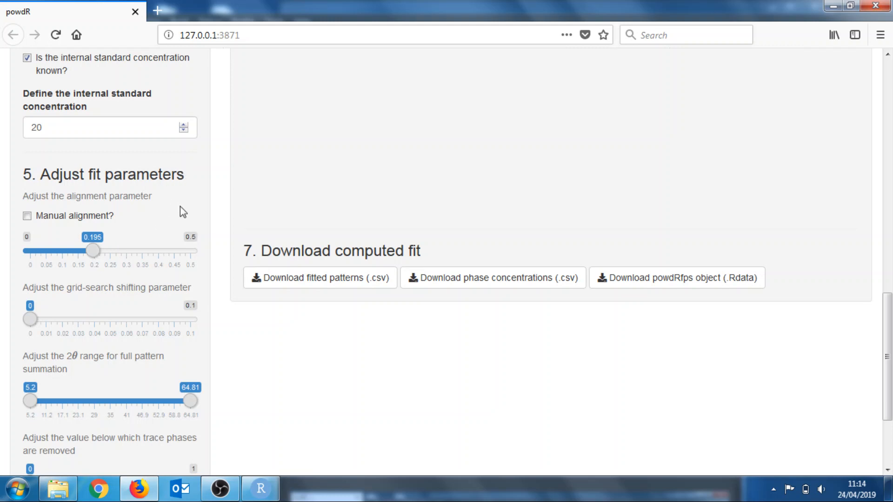
pyautogui.scroll(3, 183, 212)
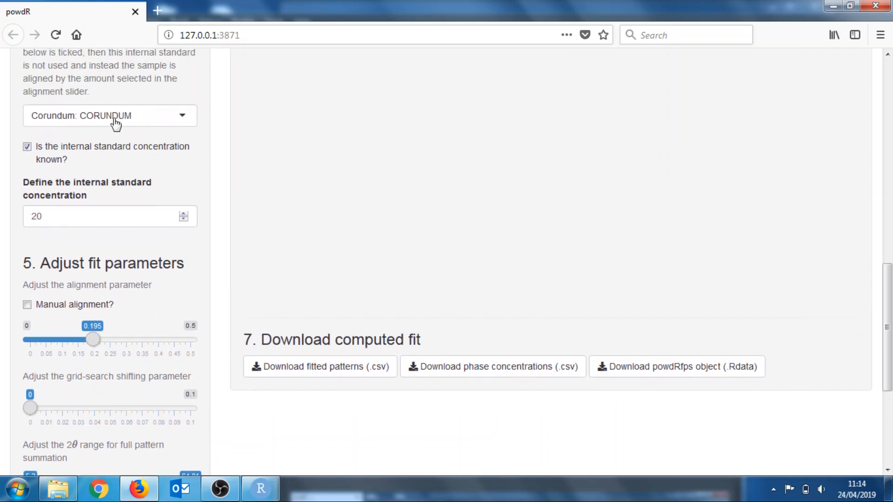
pyautogui.scroll(-1, 211, 265)
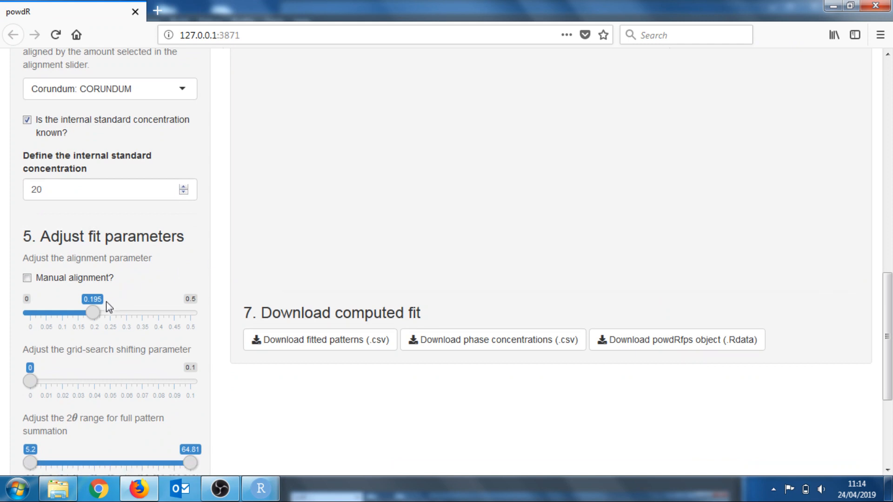
# Set the alignment parameter to 0.11
pyautogui.moveTo(93, 313); pyautogui.dragTo(63, 315)
pyautogui.scroll(-2, 200, 311)
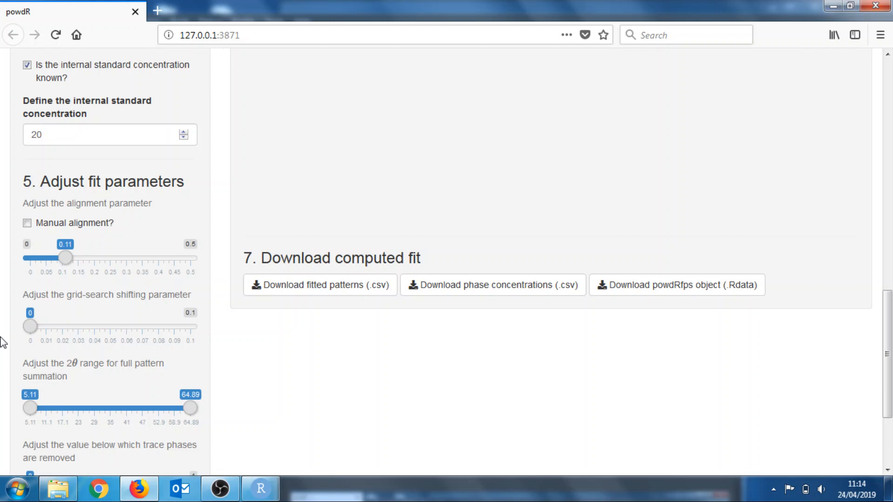
# Try moving the grid-search shifting and trace-phase removal sliders, returning both to 0
pyautogui.moveTo(45, 331); pyautogui.dragTo(86, 332)
pyautogui.moveTo(86, 331); pyautogui.dragTo(26, 331)
pyautogui.scroll(-3, 201, 365)
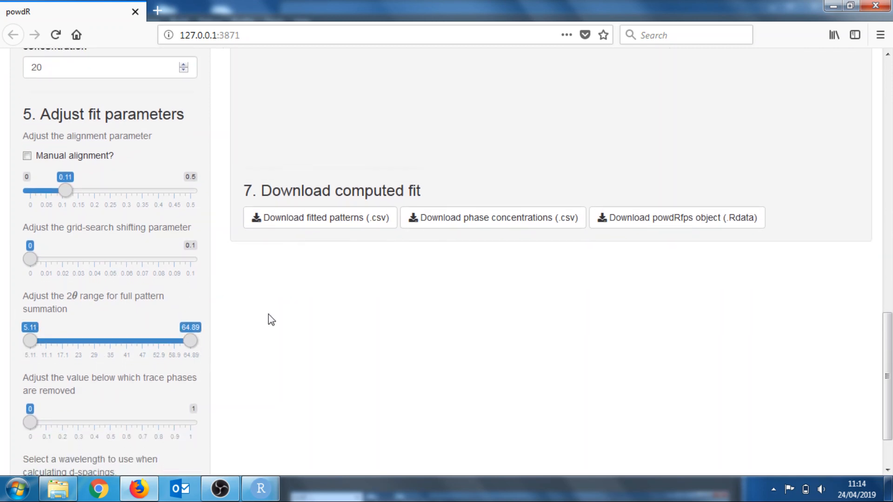
pyautogui.scroll(-3, 272, 320)
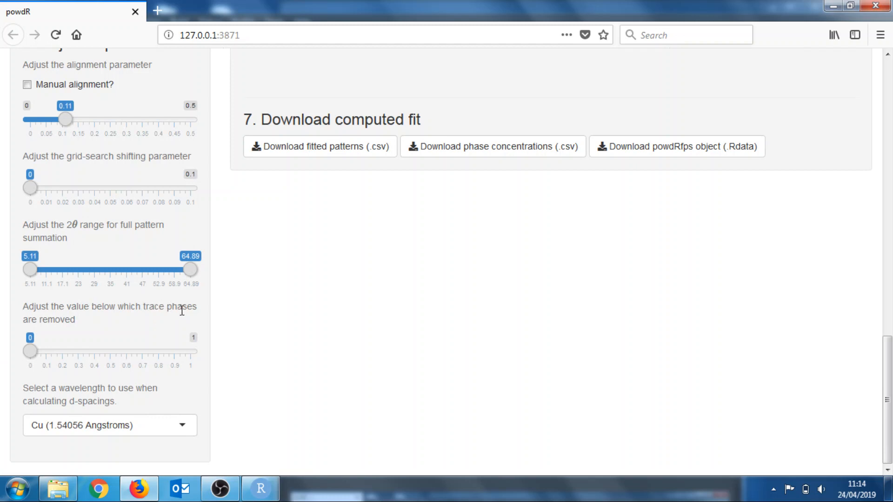
pyautogui.moveTo(28, 352)
pyautogui.mouseDown()
pyautogui.moveTo(109, 355)
pyautogui.moveTo(10, 353)
pyautogui.mouseUp()
pyautogui.moveTo(33, 354)
pyautogui.mouseDown()
pyautogui.moveTo(54, 356)
pyautogui.moveTo(34, 355)
pyautogui.moveTo(41, 356)
pyautogui.mouseUp()
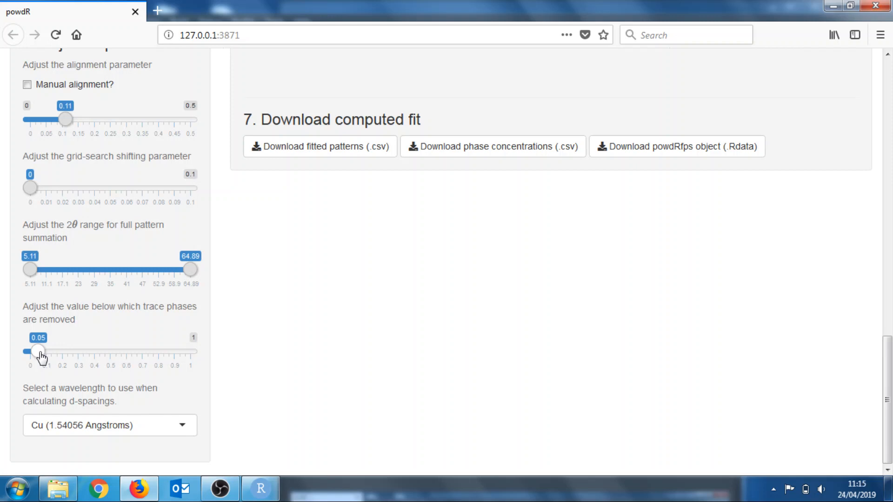
pyautogui.moveTo(42, 356); pyautogui.dragTo(25, 359)
# Run the full pattern summation computation
pyautogui.scroll(1, 214, 380)
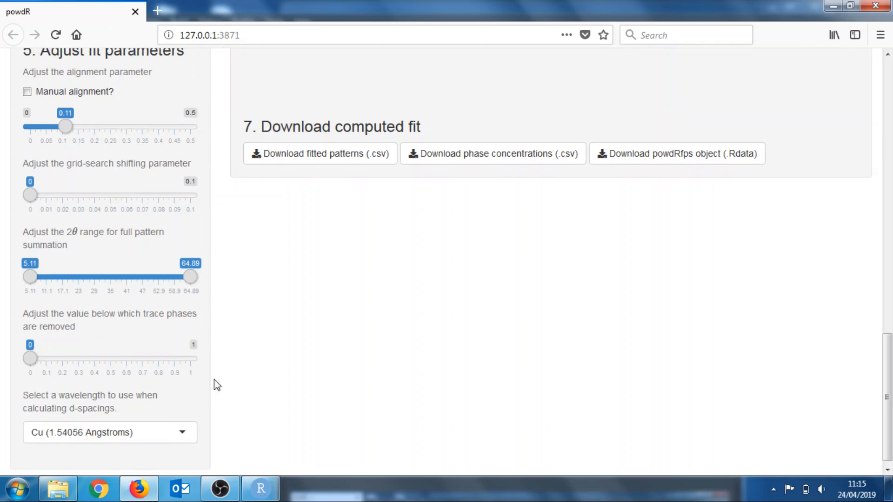
pyautogui.scroll(3, 214, 385)
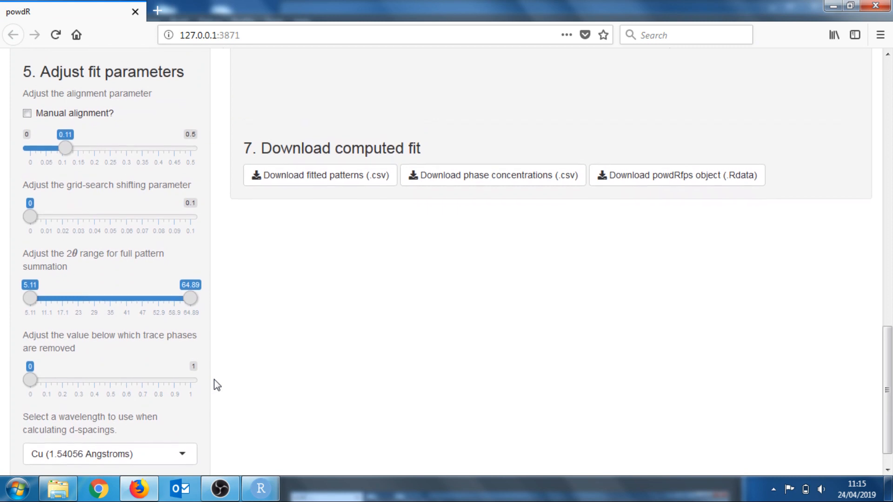
pyautogui.scroll(8, 214, 380)
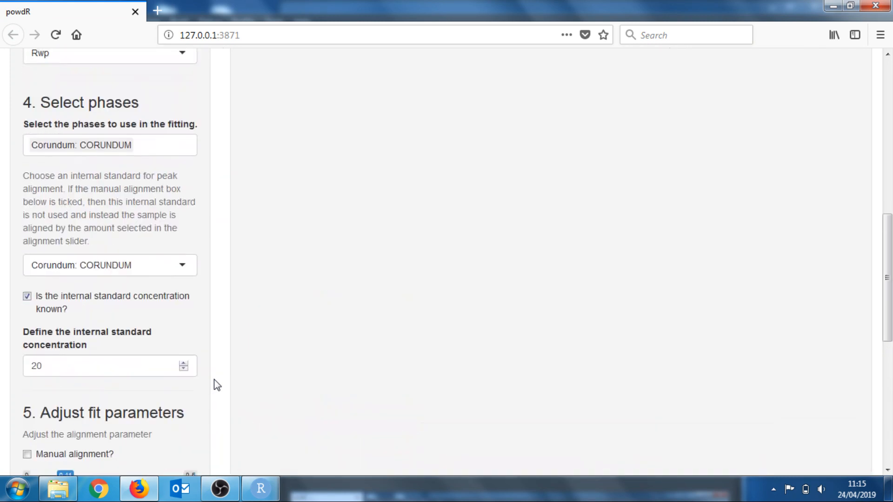
pyautogui.scroll(6, 214, 379)
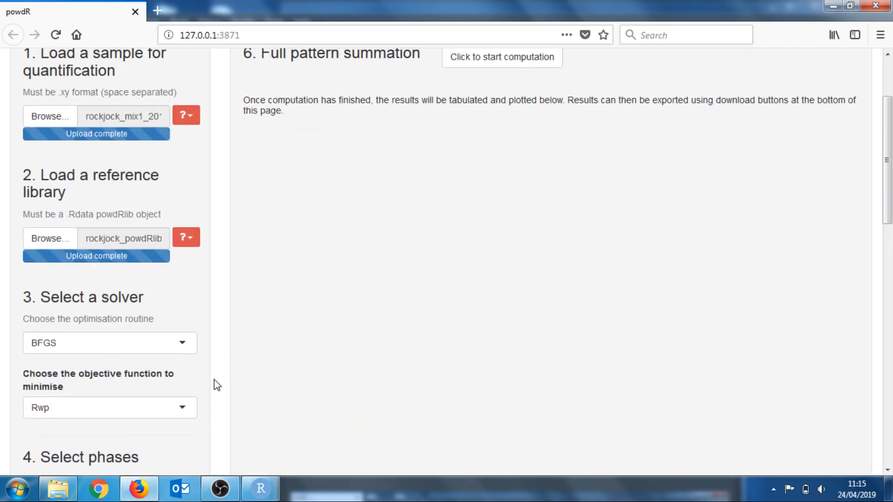
pyautogui.scroll(2, 214, 379)
pyautogui.scroll(-2, 214, 379)
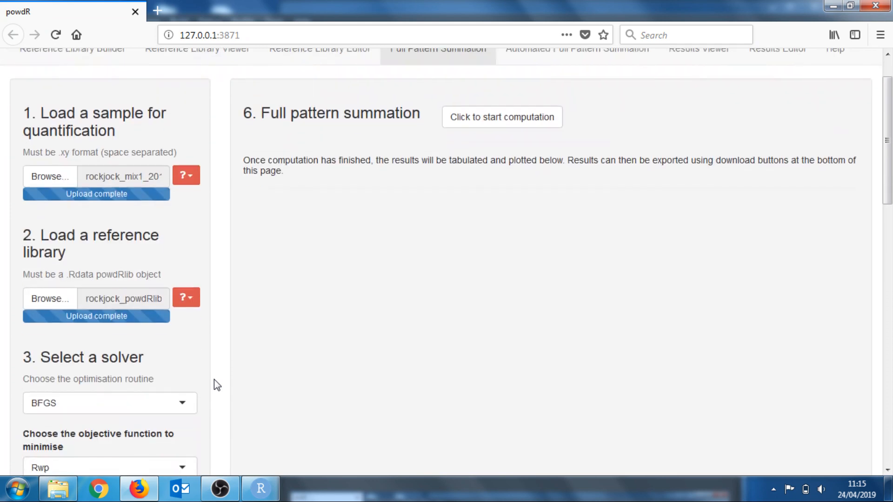
pyautogui.click(494, 111)
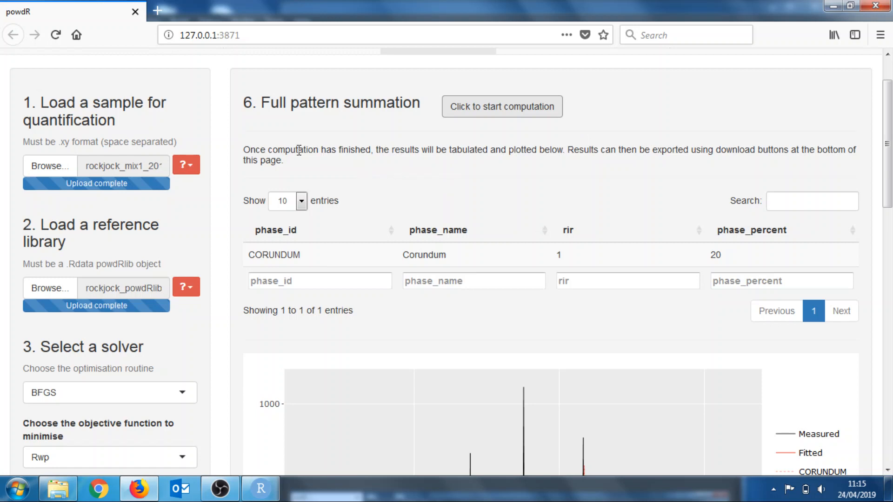
# Review the computed phase table and scroll down to the fitted pattern plot
pyautogui.moveTo(289, 163); pyautogui.dragTo(242, 152)
pyautogui.click(286, 159)
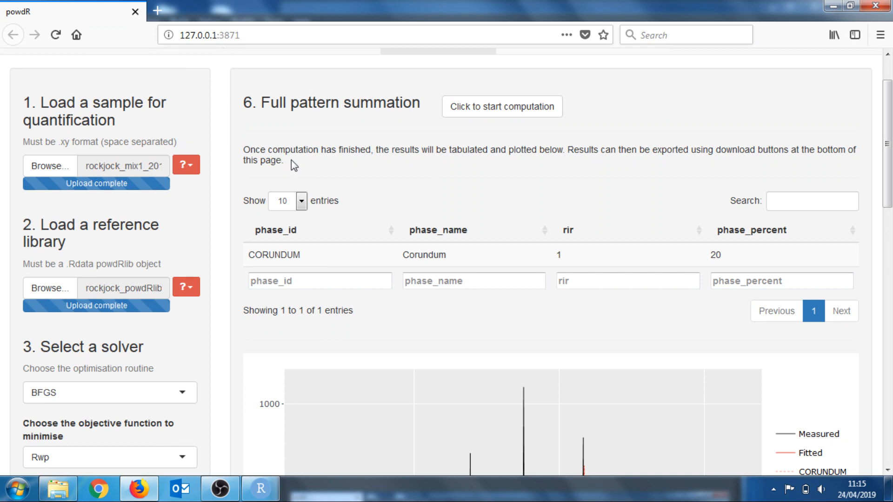
pyautogui.scroll(-1, 463, 174)
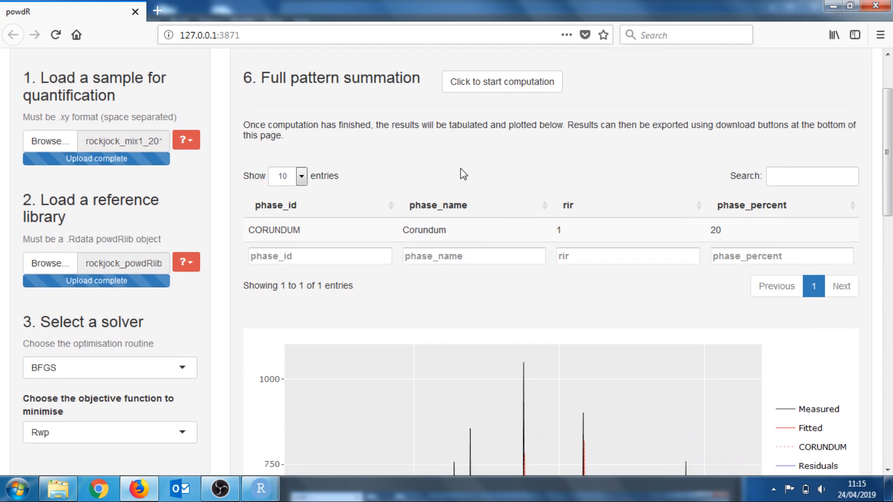
pyautogui.scroll(-1, 464, 175)
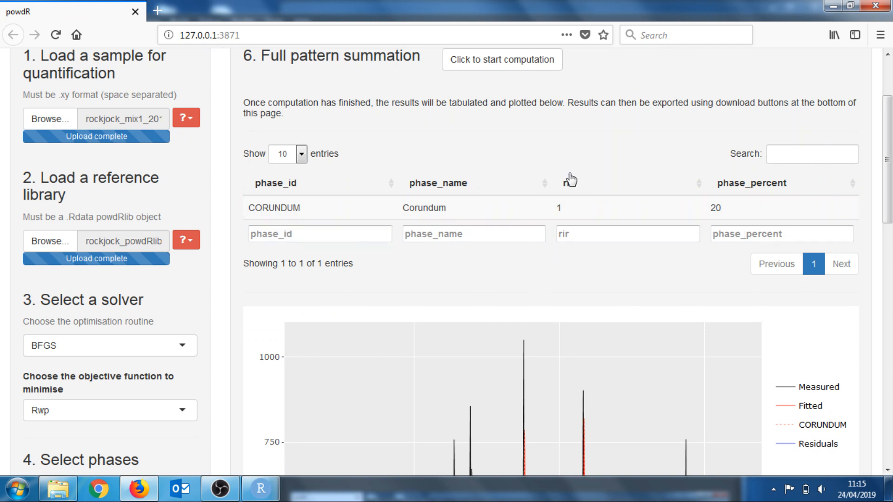
pyautogui.scroll(-2, 571, 178)
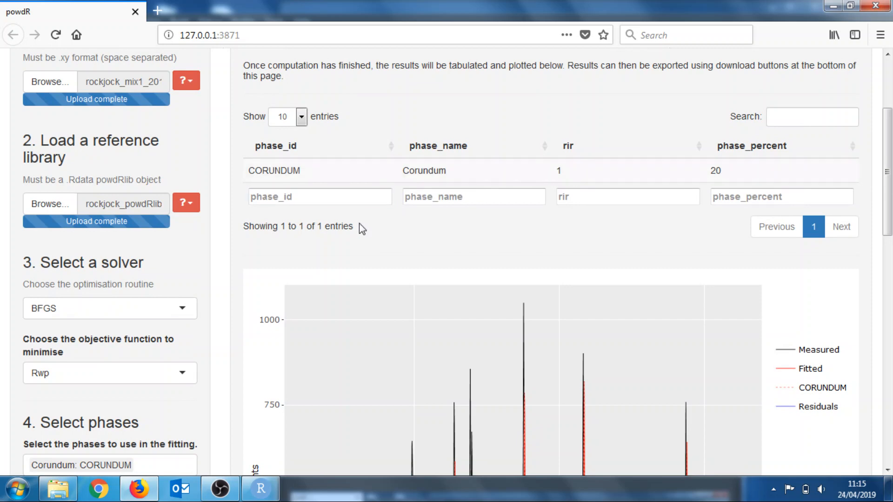
pyautogui.scroll(-5, 359, 223)
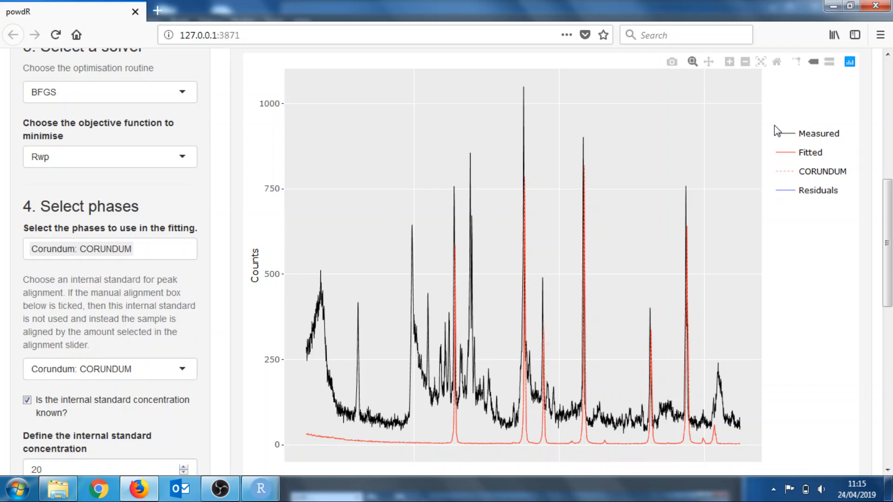
# Toggle the plot's legend traces and zoom into the strongest corundum peak
pyautogui.doubleClick(815, 141)
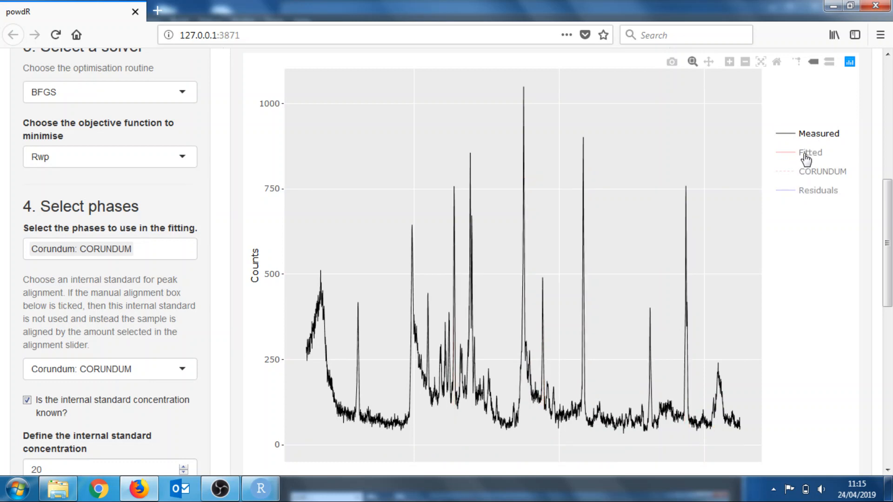
pyautogui.click(806, 158)
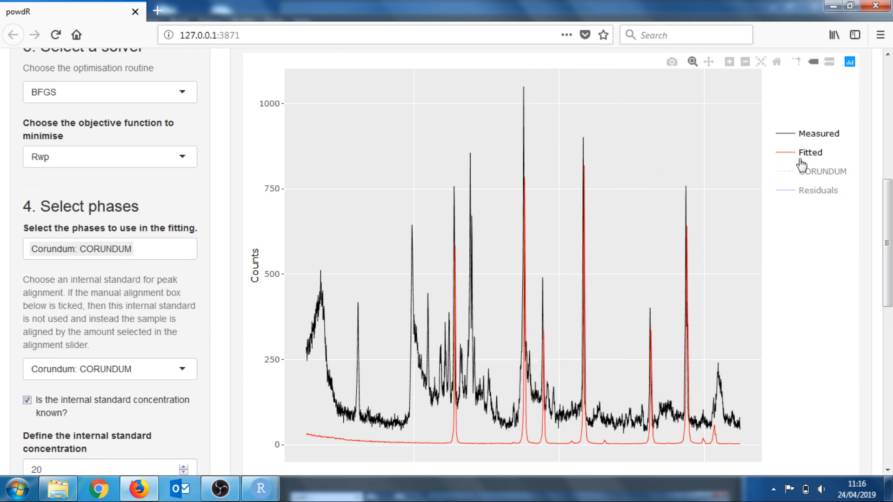
pyautogui.click(813, 175)
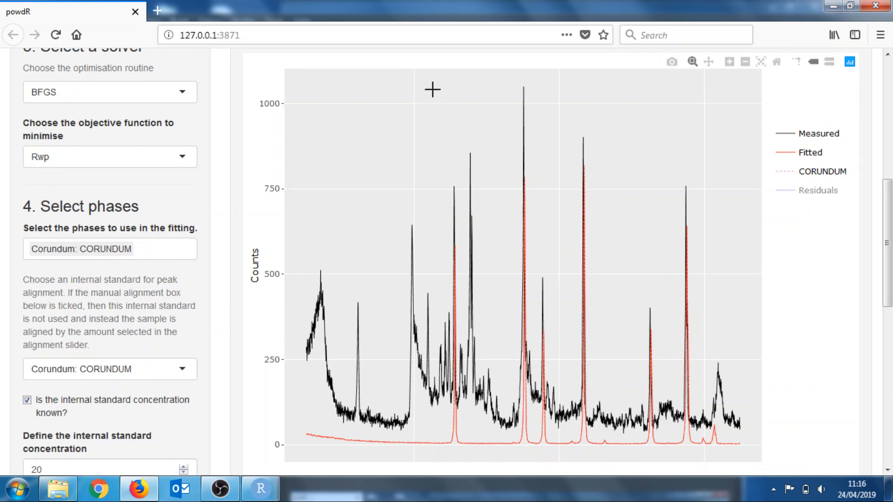
pyautogui.moveTo(512, 78); pyautogui.dragTo(538, 449)
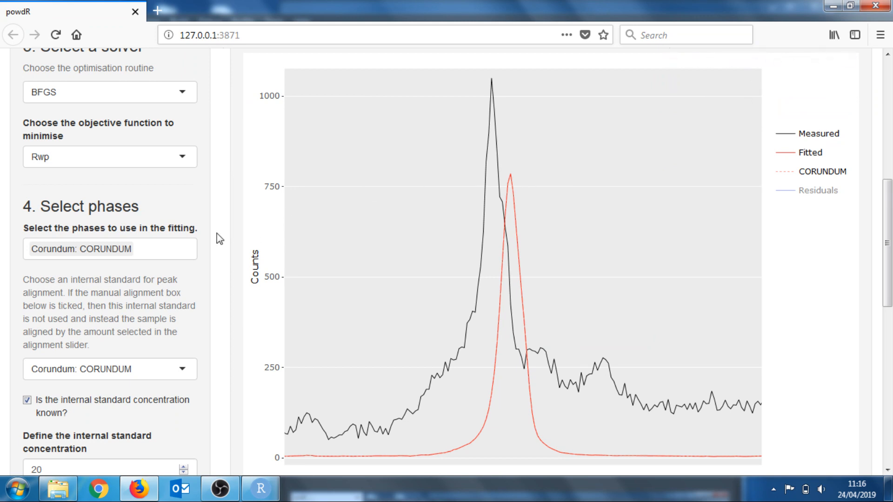
# Set the alignment parameter to 0.305
pyautogui.scroll(-3, 222, 227)
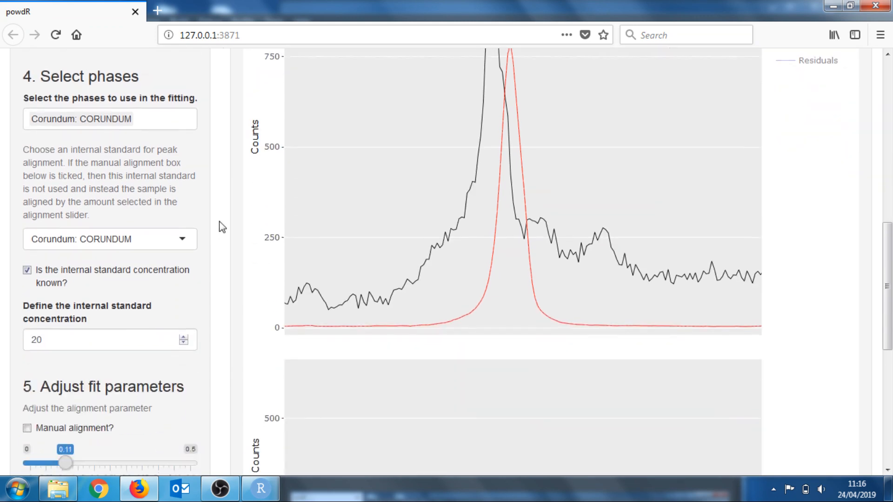
pyautogui.scroll(-1, 222, 228)
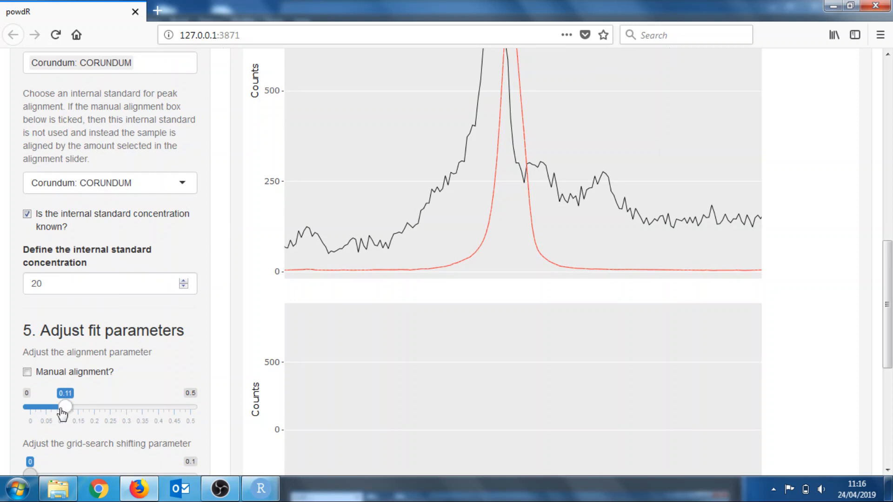
pyautogui.moveTo(62, 410); pyautogui.dragTo(124, 408)
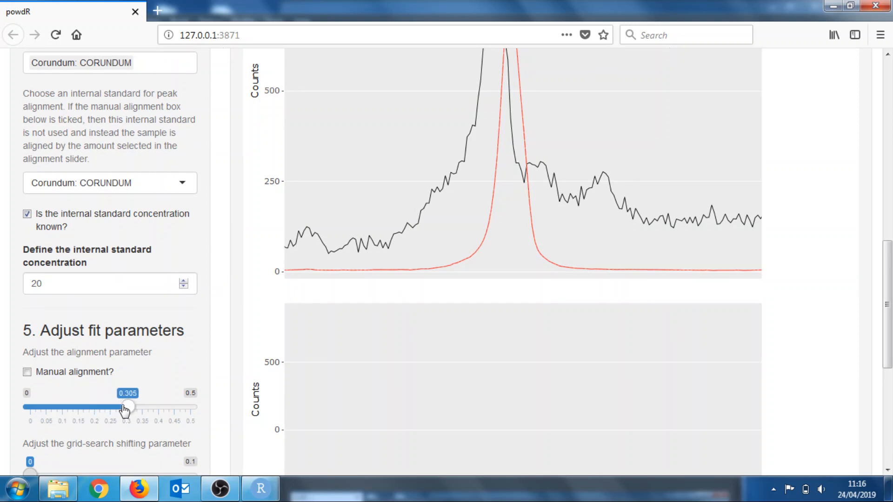
# Rerun the full pattern summation with the new alignment
pyautogui.scroll(7, 287, 223)
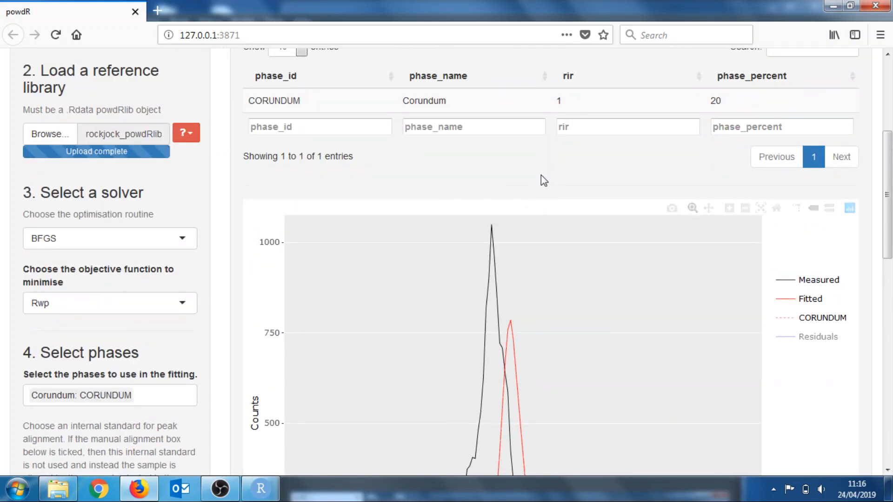
pyautogui.scroll(1, 542, 176)
pyautogui.scroll(3, 541, 175)
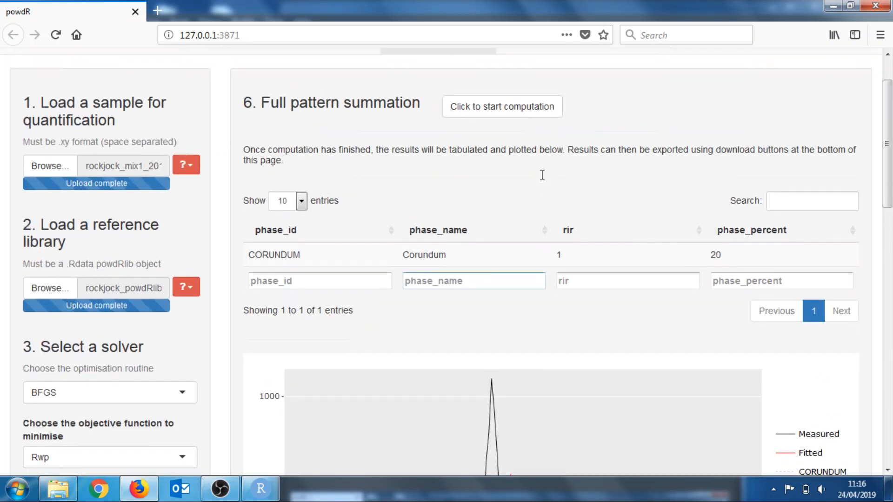
pyautogui.click(477, 109)
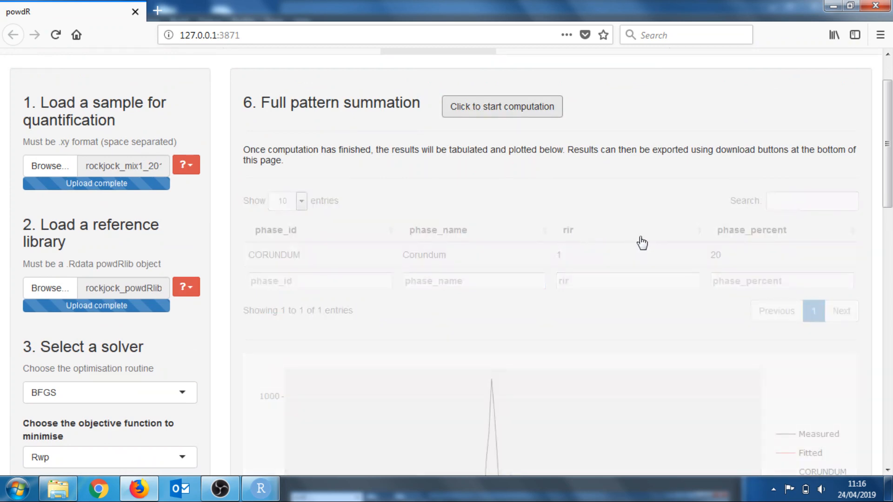
# Zoom into the main corundum peak of the new fit to compare measured and fitted patterns
pyautogui.scroll(-3, 674, 191)
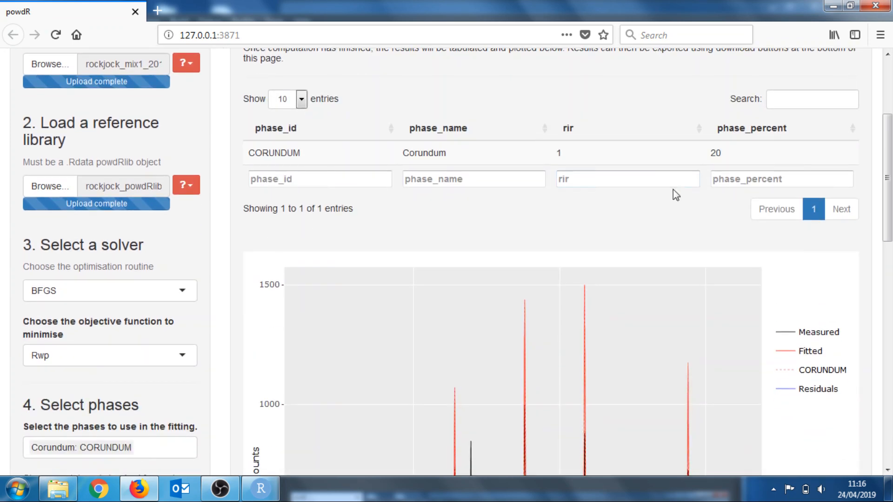
pyautogui.scroll(-5, 673, 189)
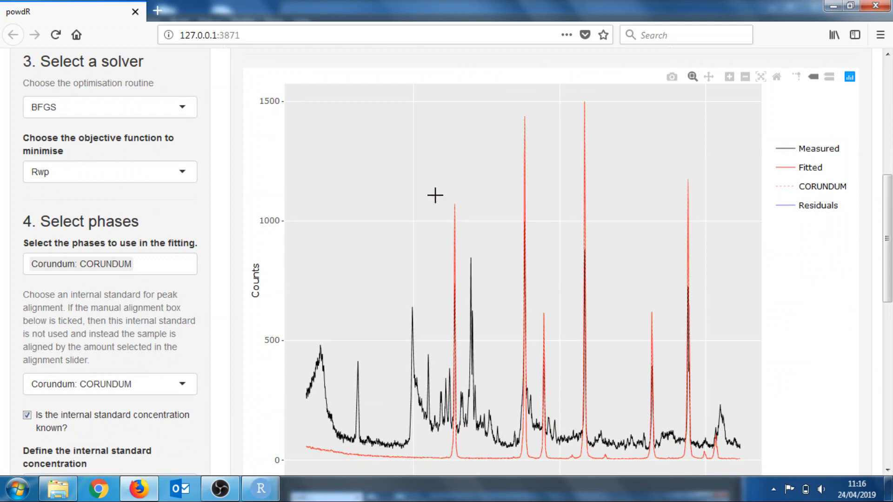
pyautogui.moveTo(434, 196); pyautogui.dragTo(482, 467)
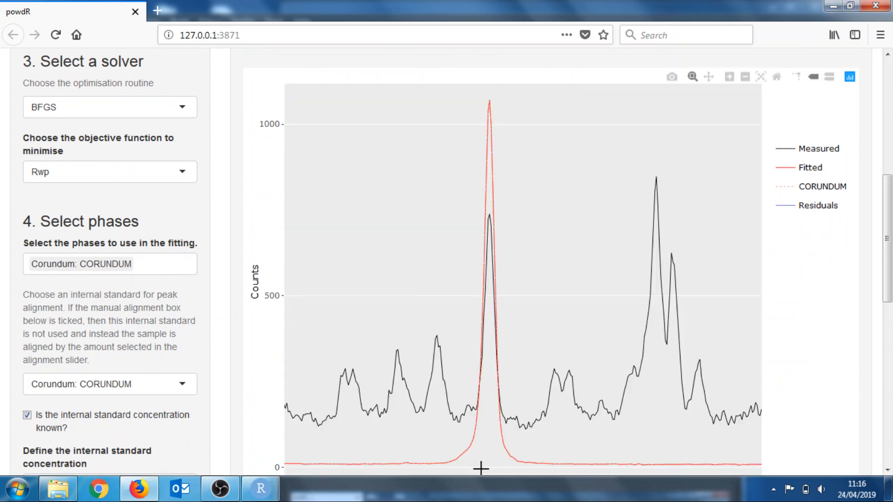
pyautogui.doubleClick(574, 212)
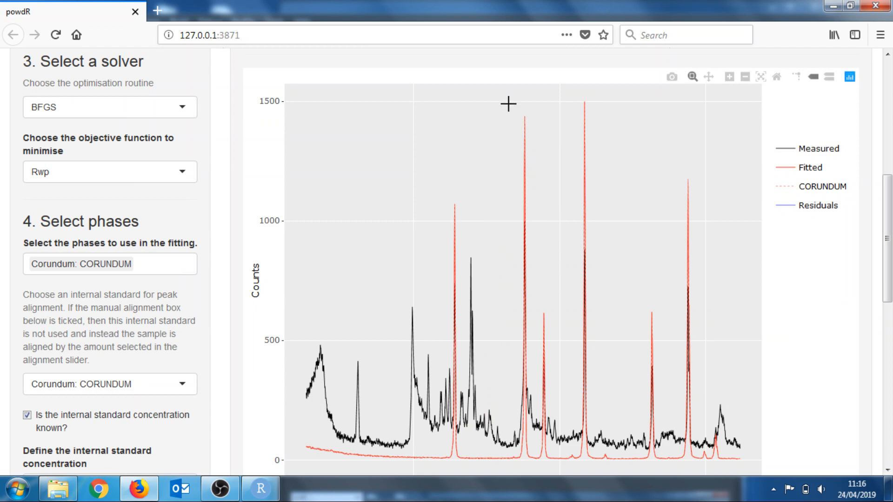
pyautogui.moveTo(511, 97); pyautogui.dragTo(534, 462)
pyautogui.doubleClick(604, 282)
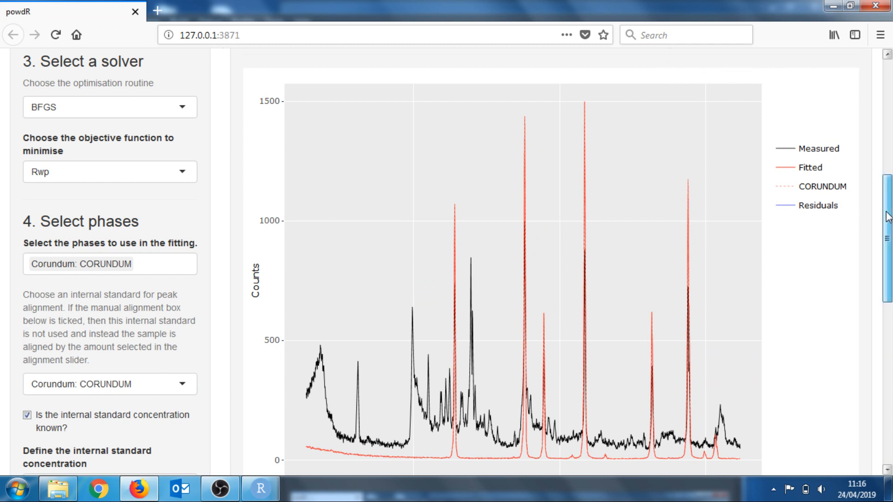
pyautogui.moveTo(888, 216); pyautogui.dragTo(889, 231)
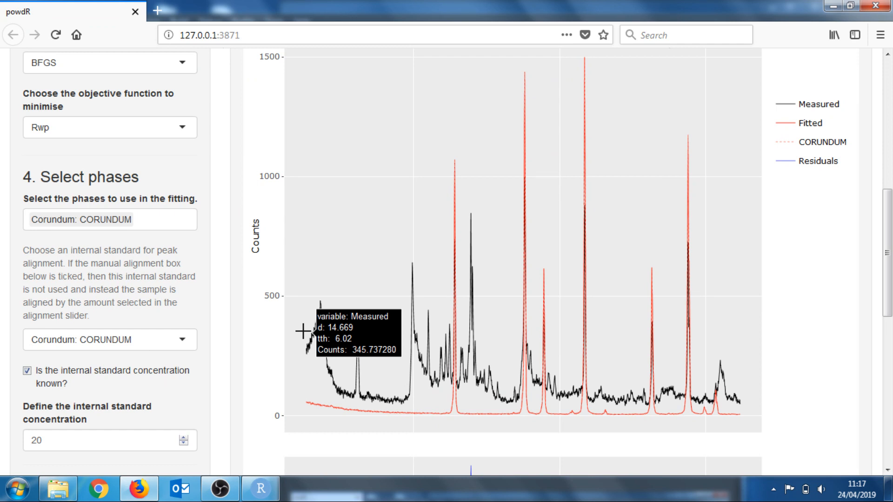
# Add K-feldspar ORDERED_MICROCLINE to the phases used in the fitting
pyautogui.click(155, 217)
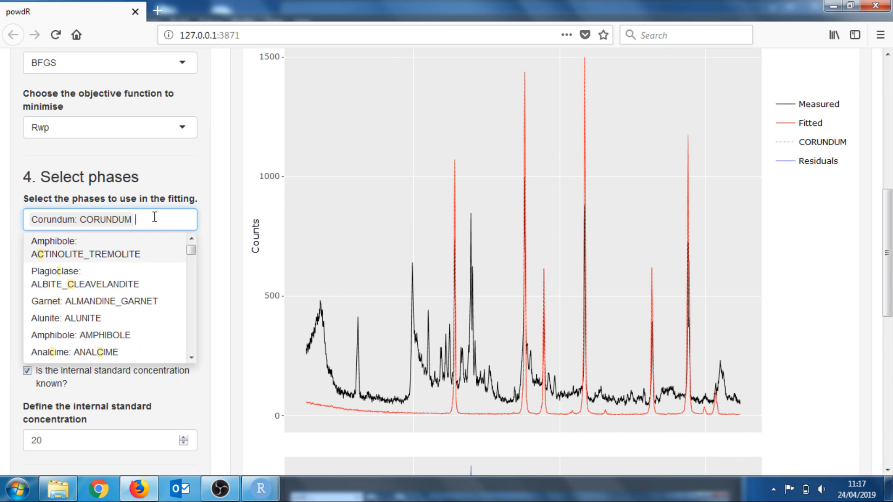
pyautogui.write('micro')
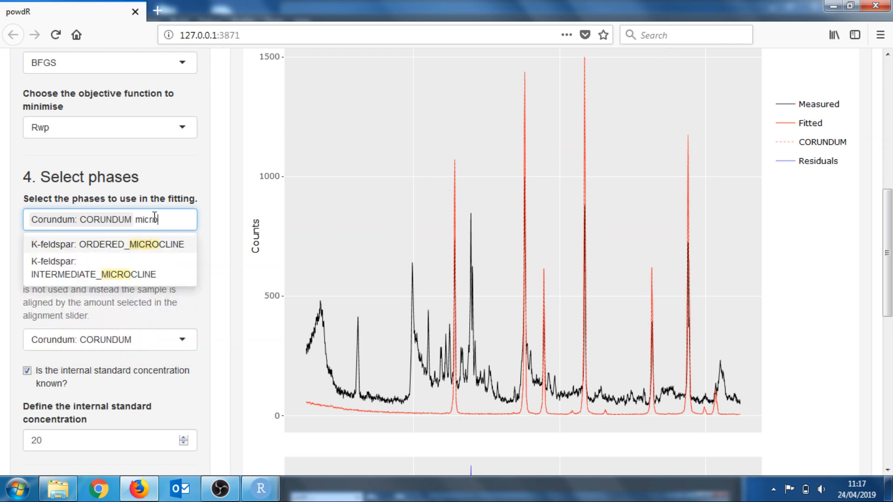
pyautogui.press('Return')
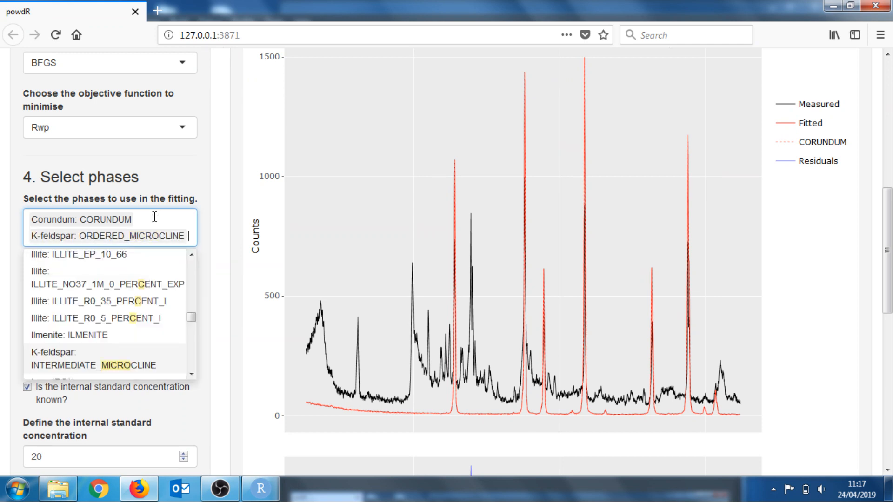
# Add Illite ILLITE_1M_RM30 to the fitting phases
pyautogui.write('ill')
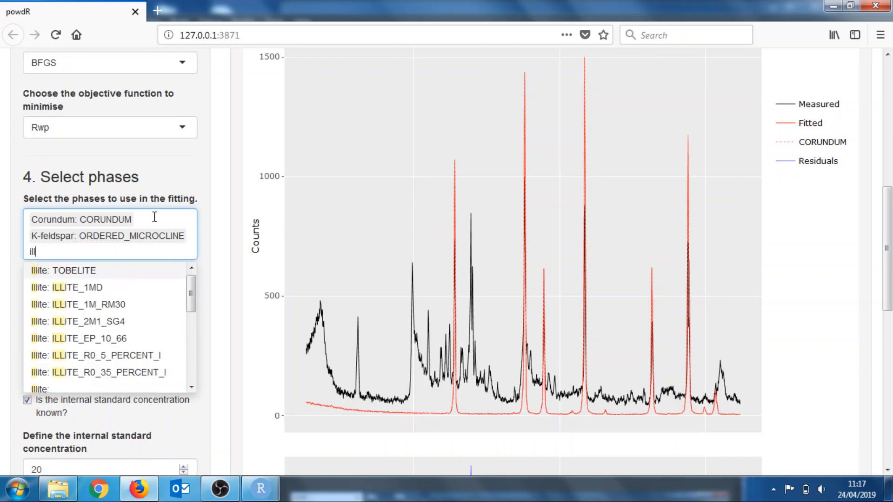
pyautogui.press('Down')
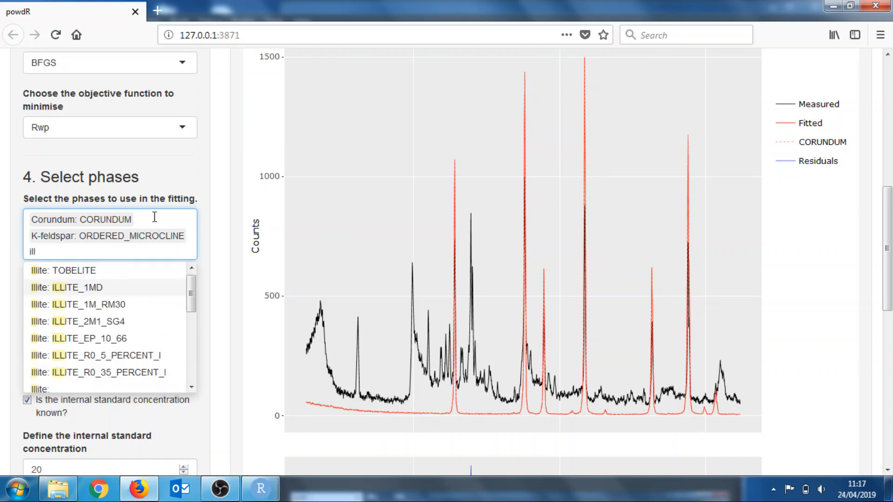
pyautogui.press('Down')
pyautogui.press('Down')
pyautogui.press('Down')
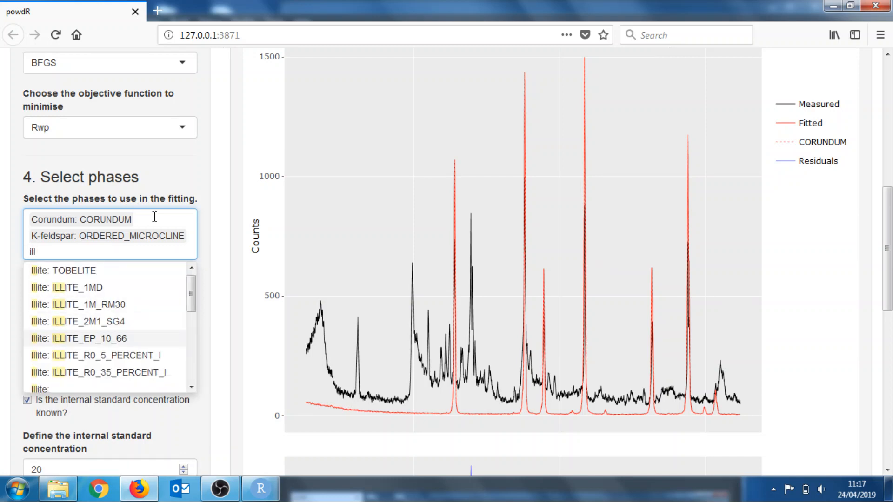
pyautogui.click(97, 304)
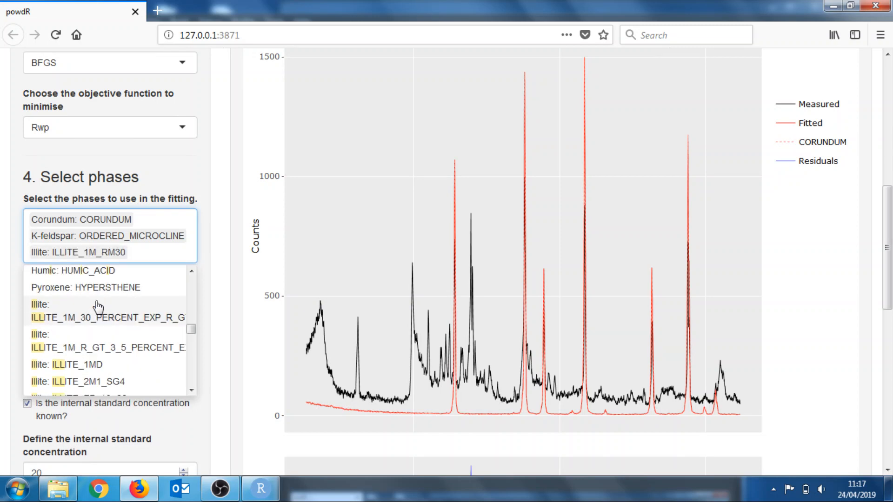
# Add Kaolinite KAOLINITE_DRY_BRANCH and Plagioclase LABRADORITE to the fitting phases
pyautogui.write('kaol')
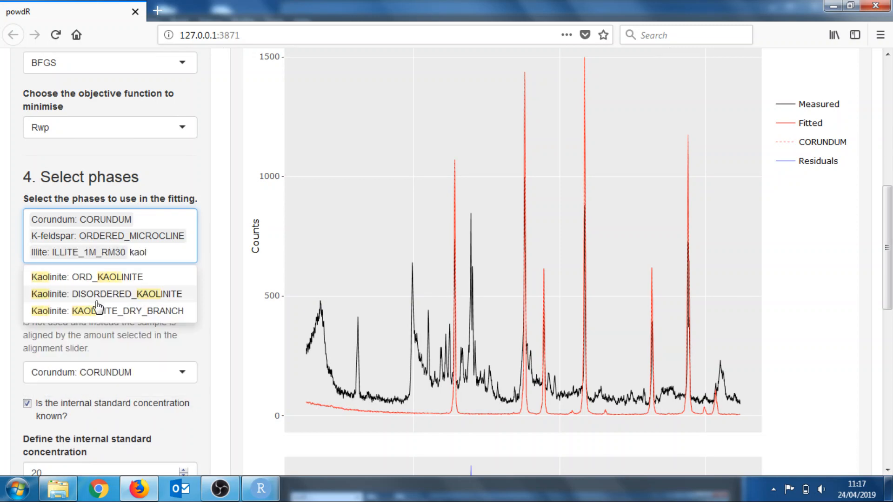
pyautogui.click(114, 311)
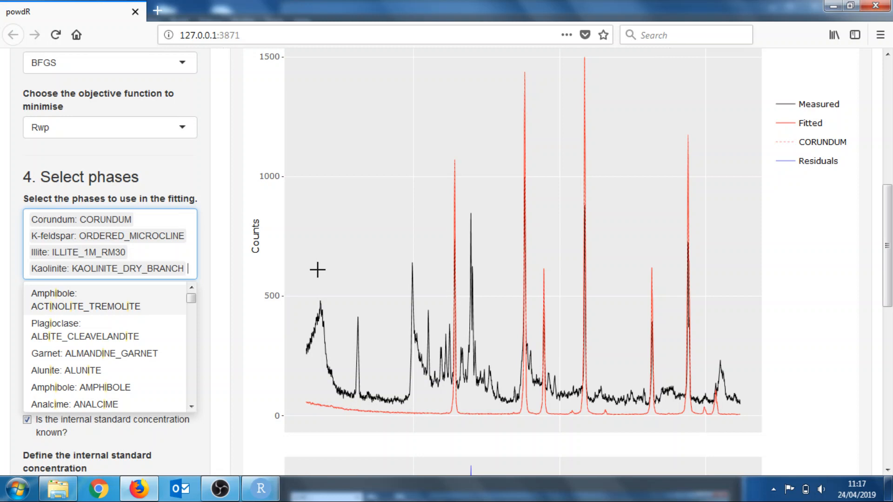
pyautogui.write('lab')
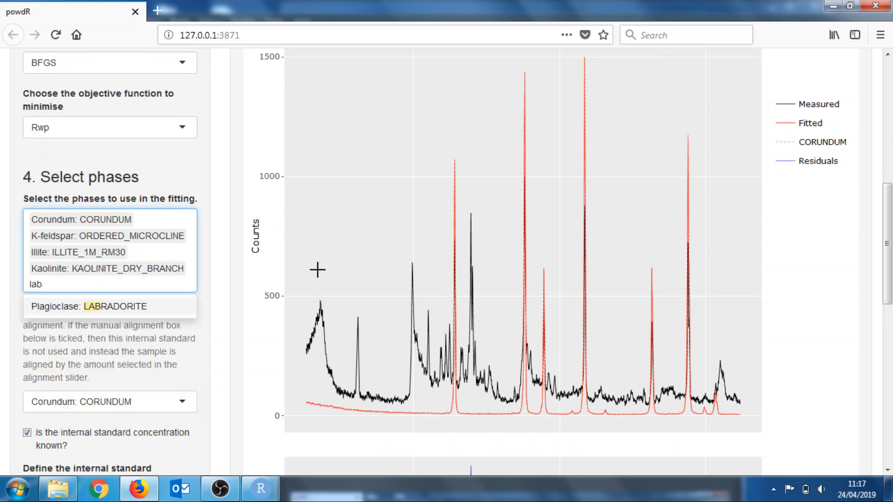
pyautogui.press('Return')
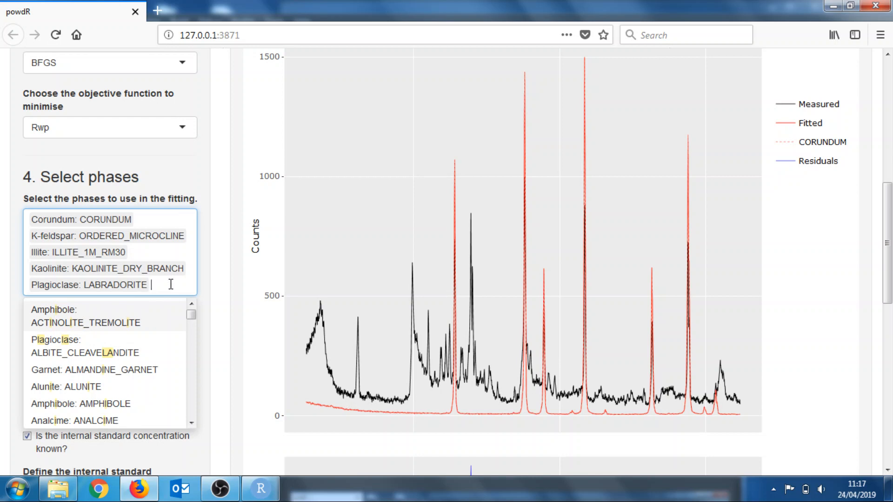
# Add Smectite (Di) CA_MONTMORILLONITE to the fitting phases and close the phase list
pyautogui.write('smec')
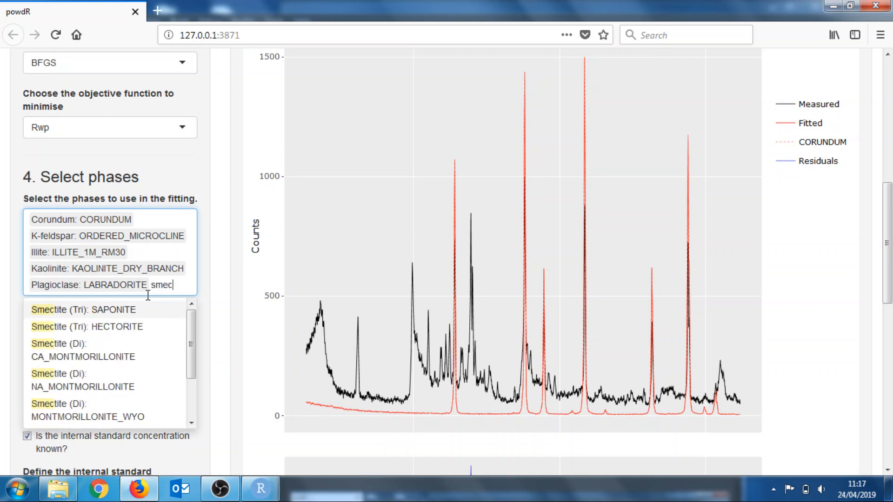
pyautogui.click(90, 357)
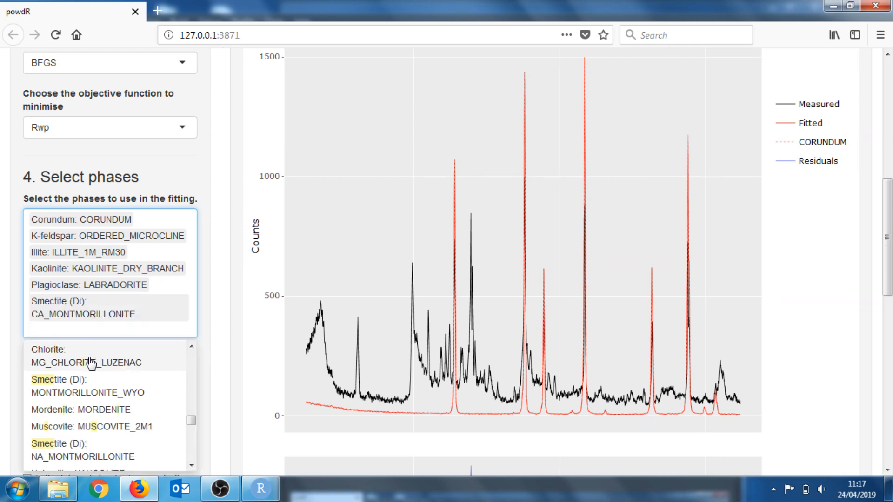
pyautogui.click(224, 287)
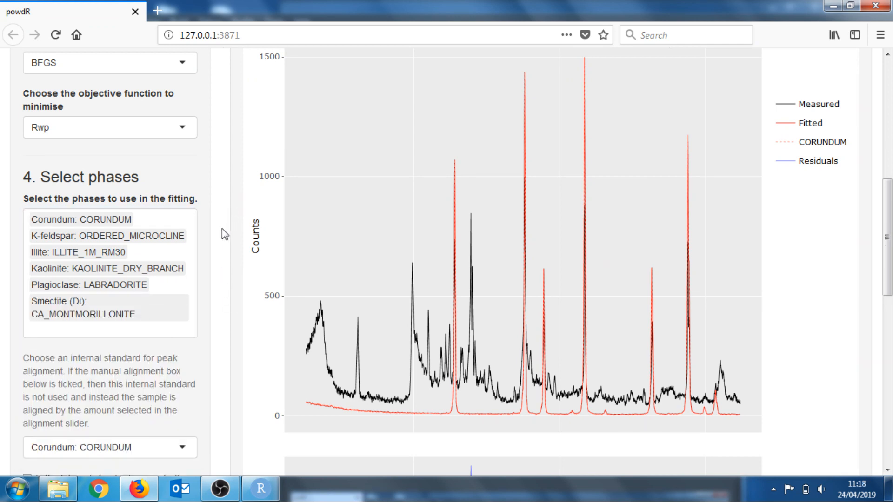
# Start the full pattern summation computation with the six selected phases
pyautogui.scroll(-3, 222, 228)
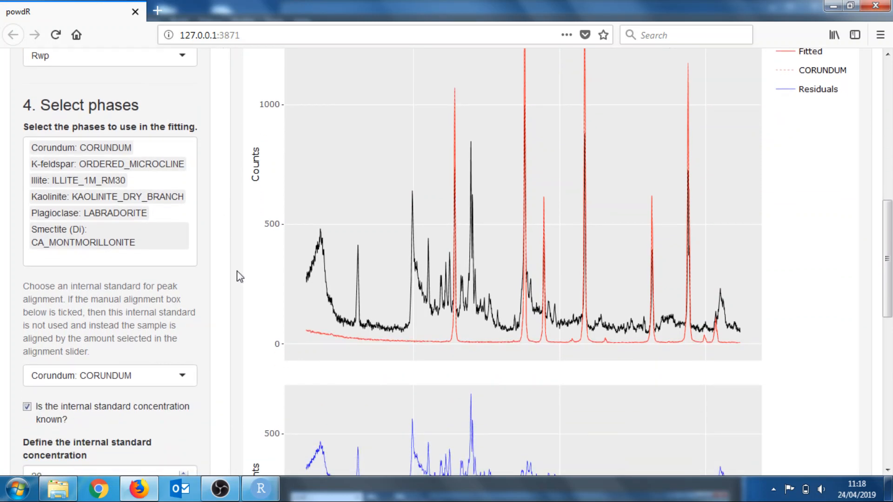
pyautogui.scroll(-1, 221, 358)
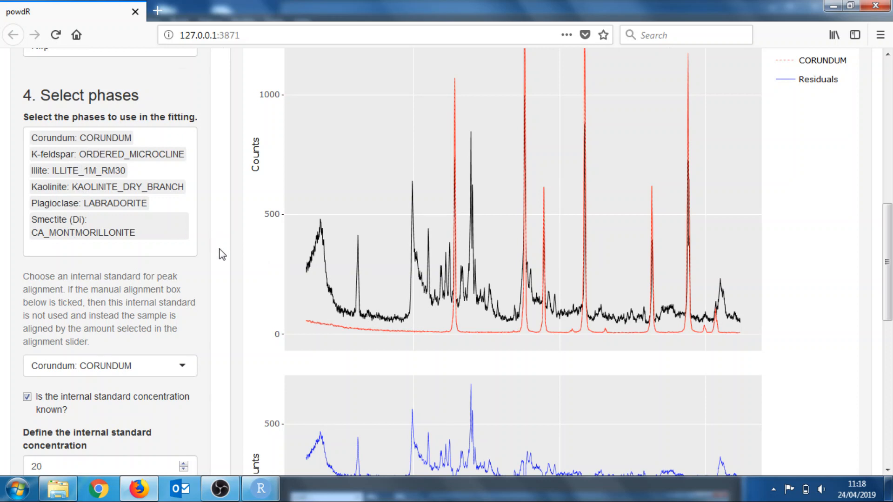
pyautogui.scroll(-1, 222, 254)
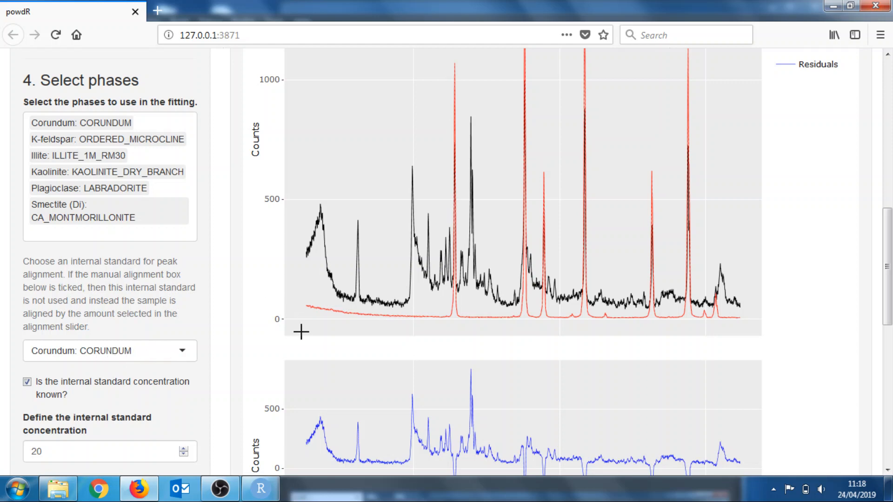
pyautogui.scroll(-3, 222, 401)
pyautogui.scroll(10, 222, 400)
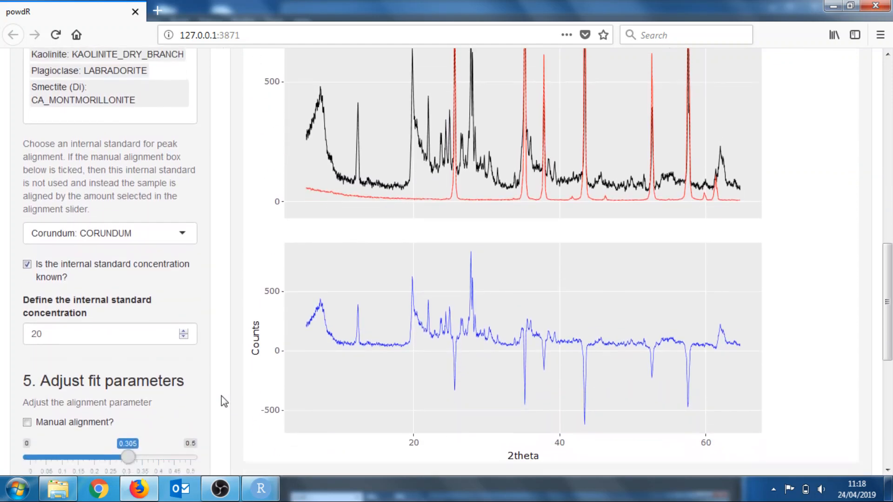
pyautogui.scroll(3, 224, 401)
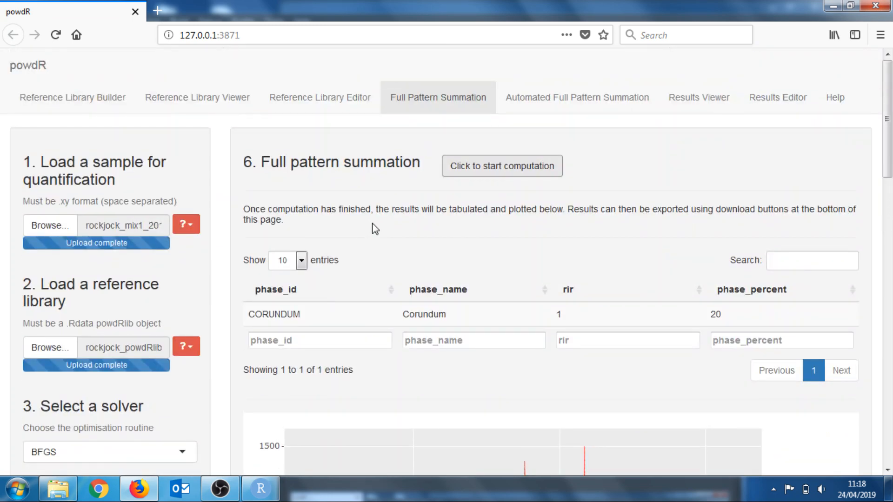
pyautogui.scroll(-2, 372, 229)
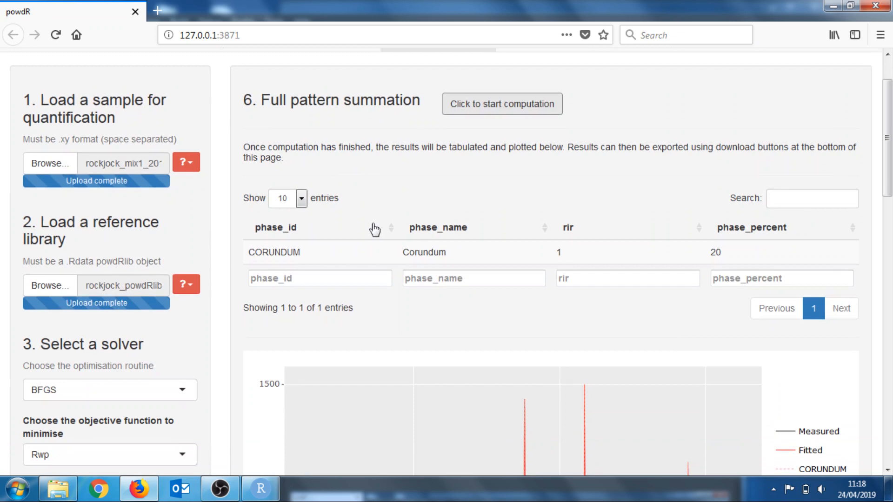
pyautogui.click(317, 278)
pyautogui.scroll(-1, 317, 281)
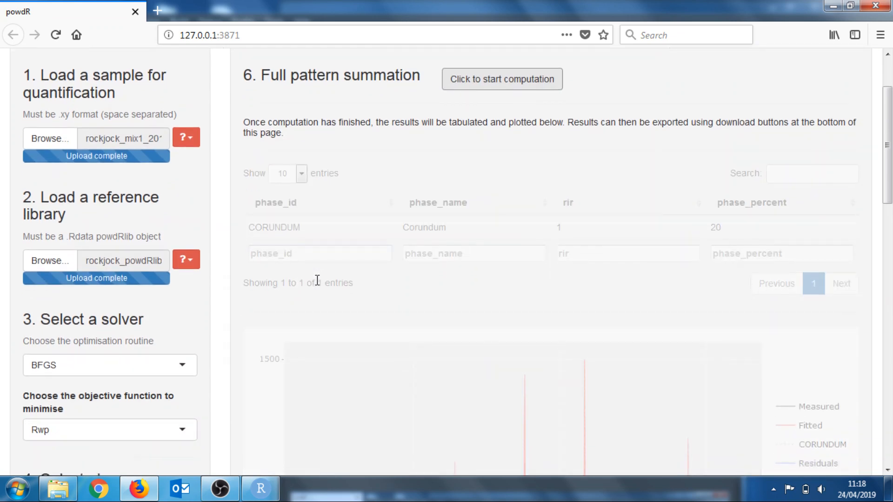
pyautogui.scroll(-1, 437, 219)
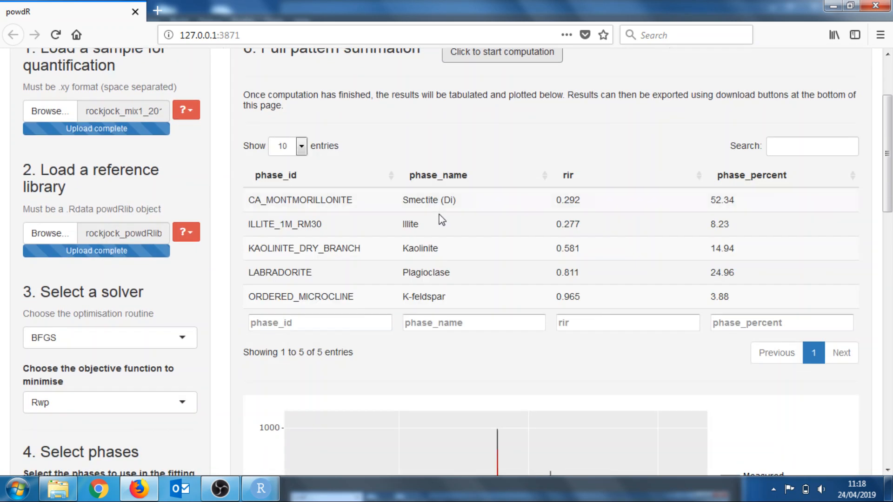
# Show only the measured and fitted patterns on the results plot
pyautogui.scroll(-1, 441, 220)
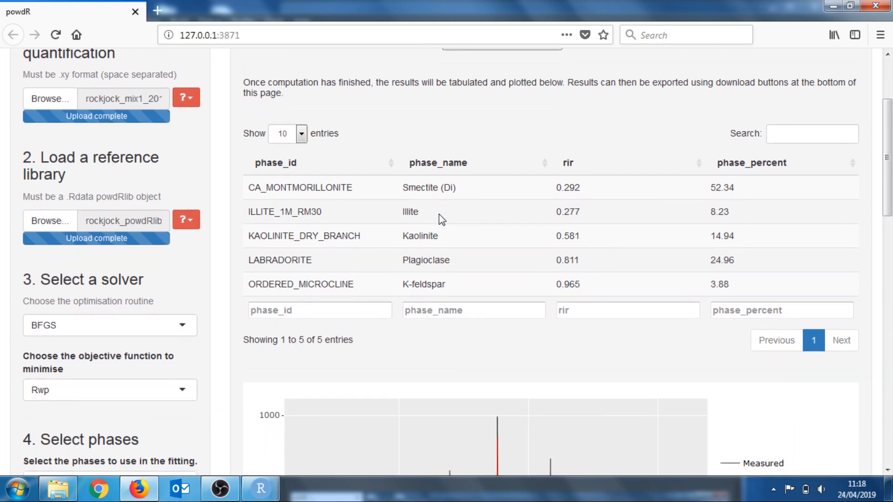
pyautogui.scroll(-2, 441, 220)
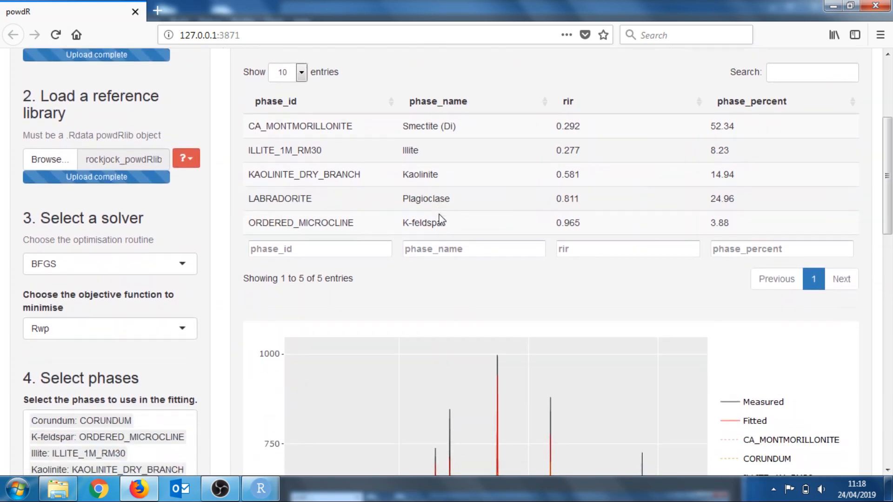
pyautogui.scroll(-8, 441, 219)
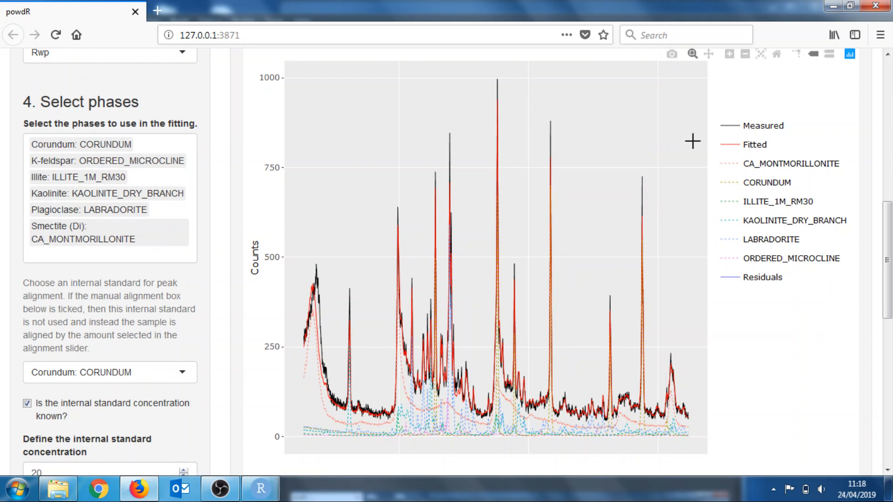
pyautogui.doubleClick(757, 131)
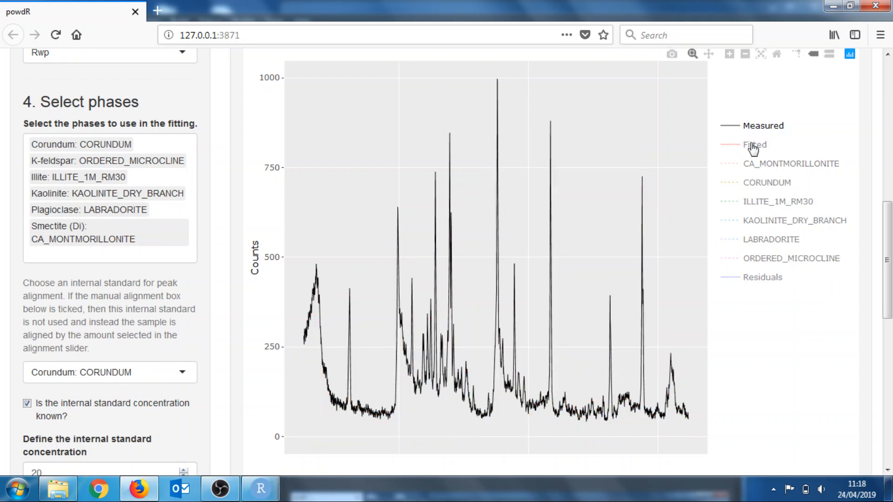
pyautogui.click(753, 145)
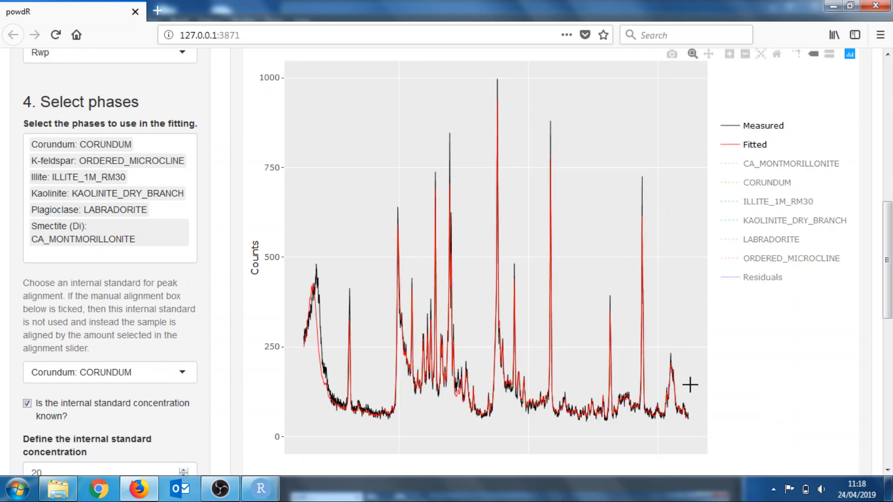
# Zoom into the lower-count part of the fit to compare measured and fitted patterns, then reset the zoom
pyautogui.moveTo(631, 293)
pyautogui.moveTo(342, 434); pyautogui.dragTo(637, 275)
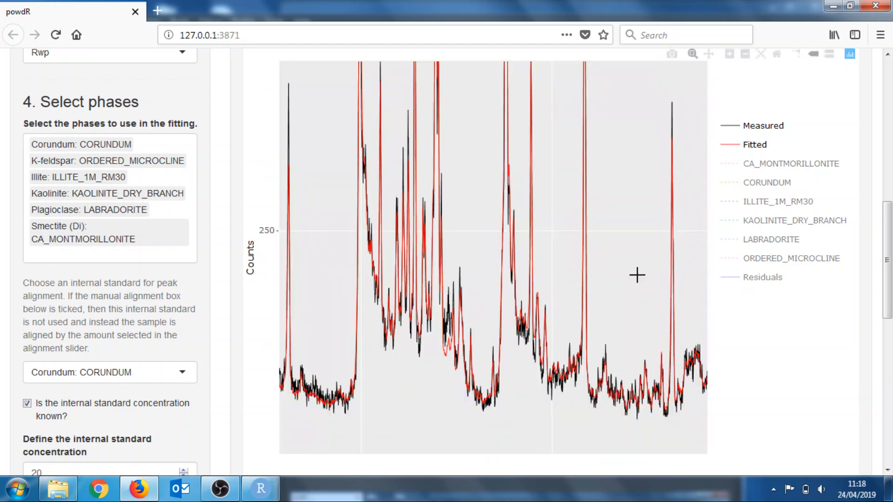
pyautogui.doubleClick(480, 198)
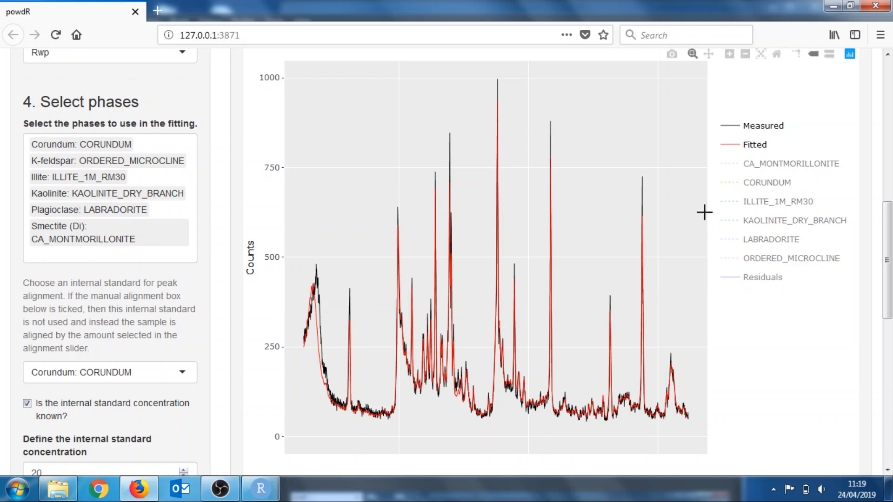
# Review the phase percentages in the results table
pyautogui.scroll(1, 704, 210)
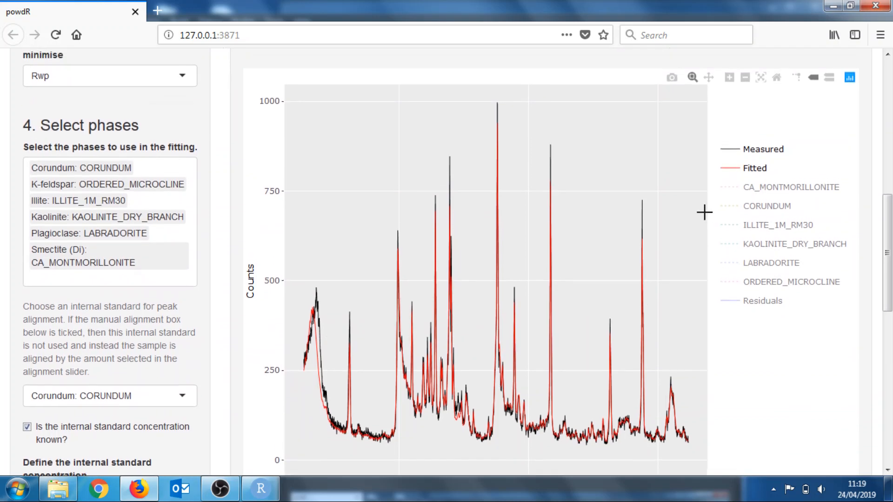
pyautogui.scroll(-2, 704, 212)
pyautogui.scroll(5, 704, 212)
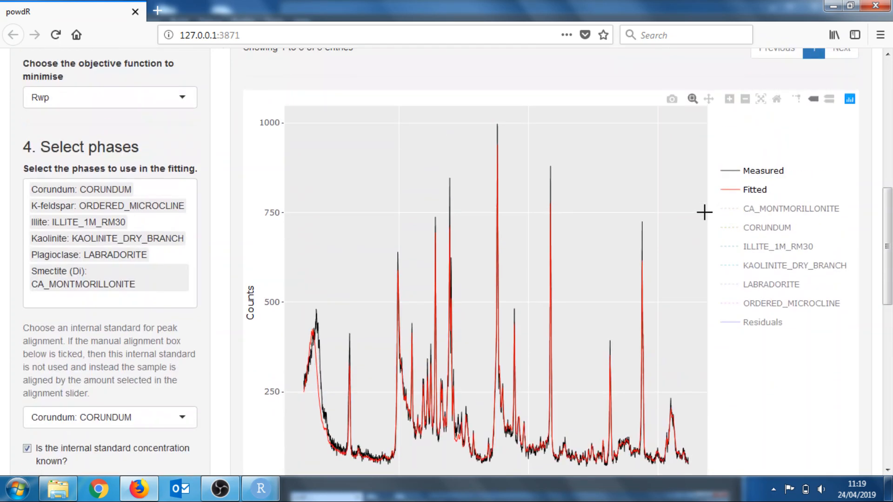
pyautogui.scroll(2, 704, 213)
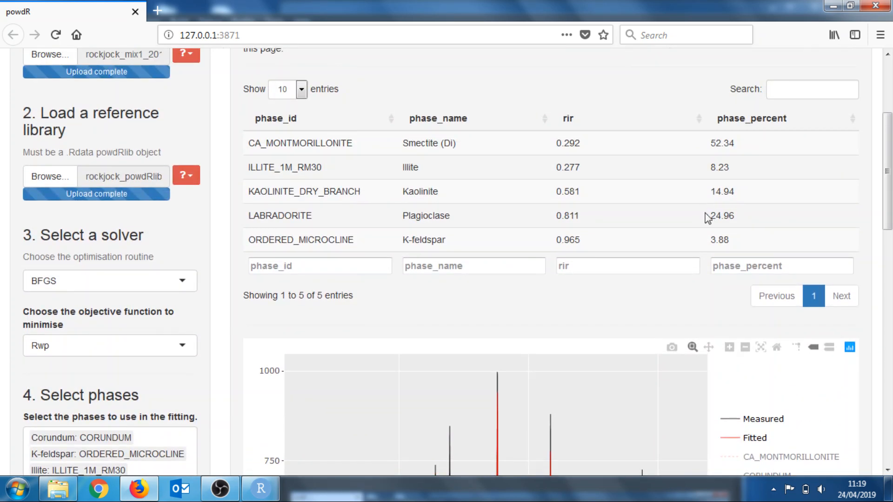
pyautogui.scroll(-1, 706, 215)
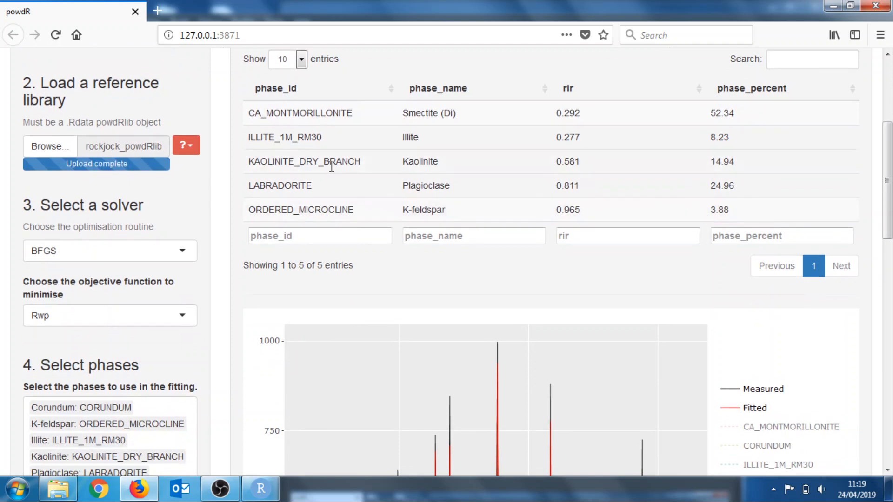
pyautogui.scroll(-1, 515, 125)
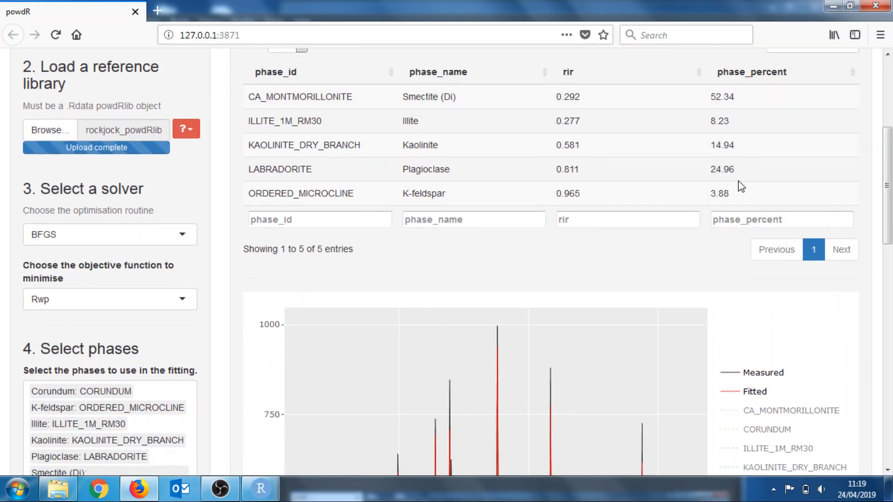
pyautogui.scroll(3, 741, 186)
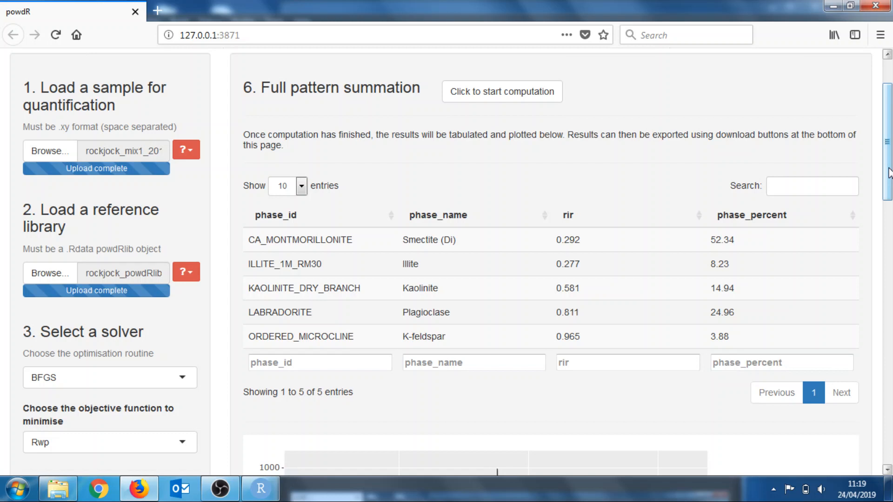
# Show and then hide the CORUNDUM phase pattern on the results plot to inspect its peaks
pyautogui.scroll(-1, 553, 272)
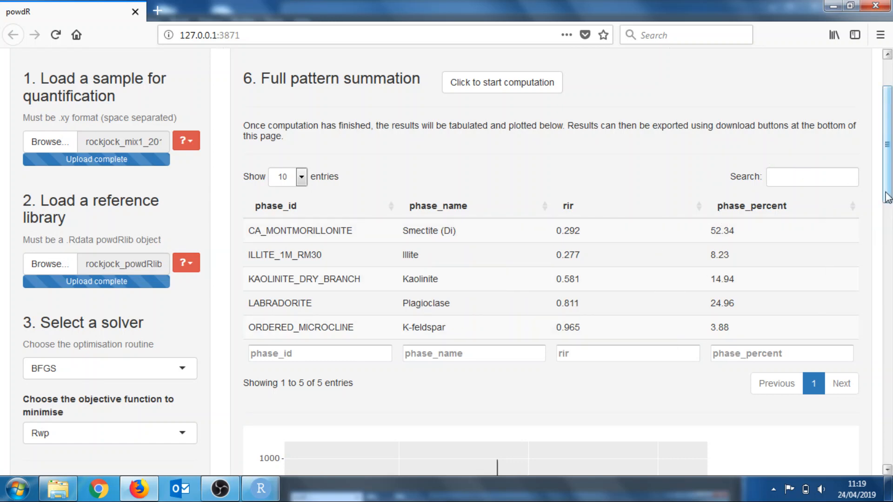
pyautogui.moveTo(886, 198); pyautogui.dragTo(878, 306)
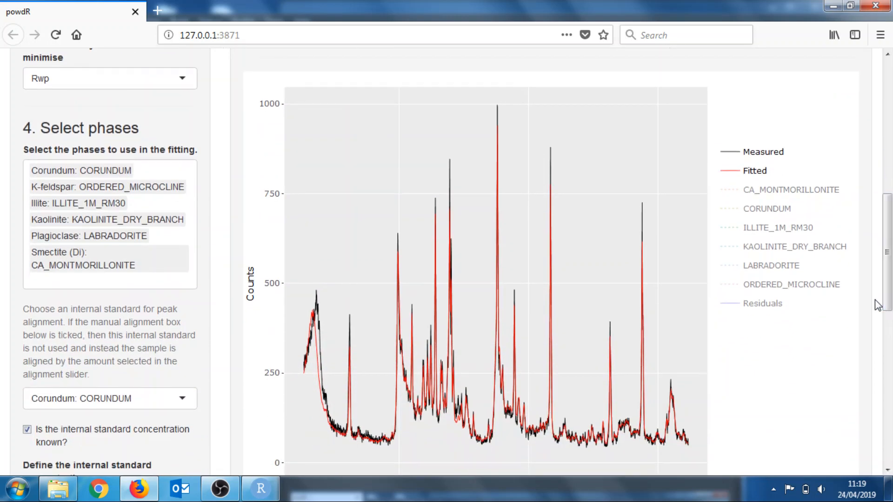
pyautogui.click(764, 214)
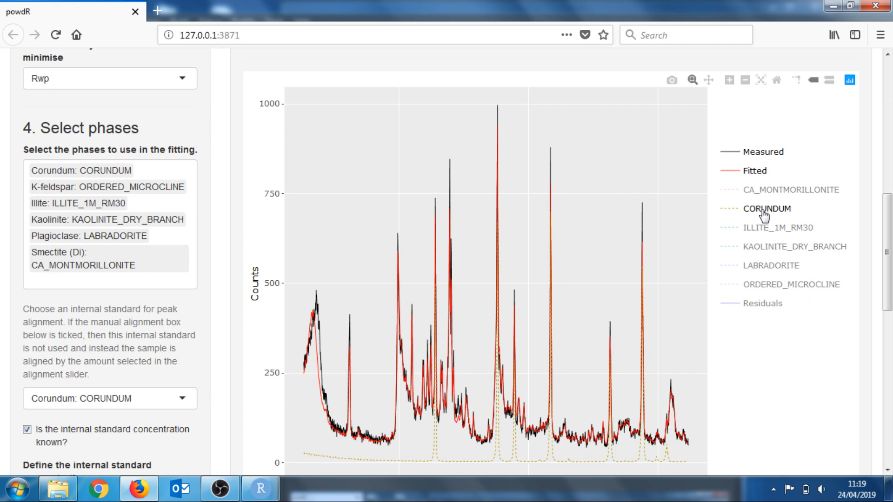
pyautogui.click(764, 213)
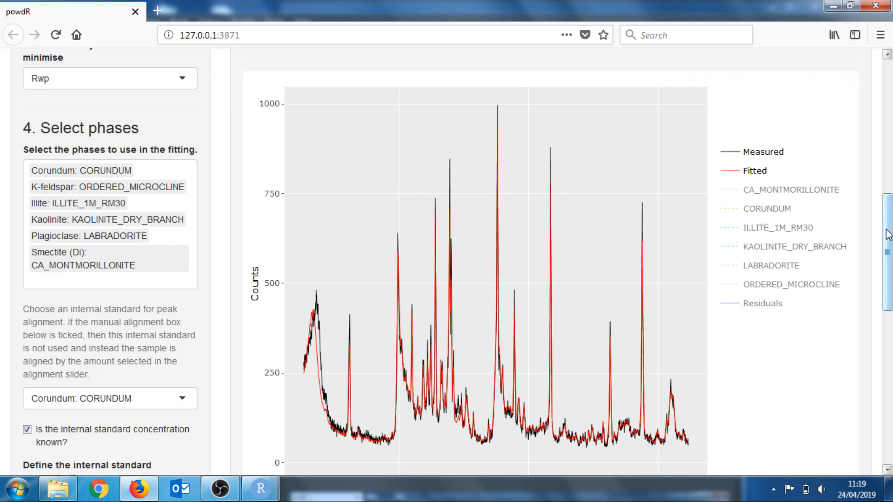
# Untick the option that the internal standard concentration is known, and rerun the full pattern summation computation
pyautogui.moveTo(889, 235); pyautogui.dragTo(888, 253)
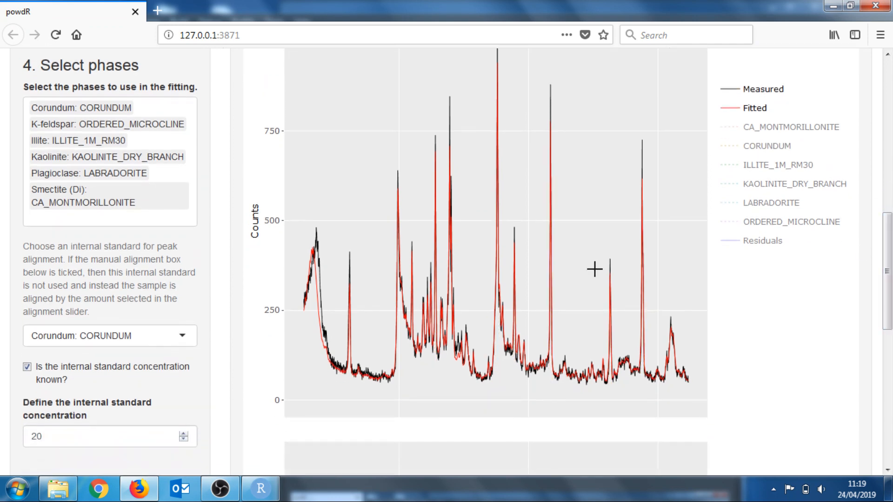
pyautogui.click(27, 367)
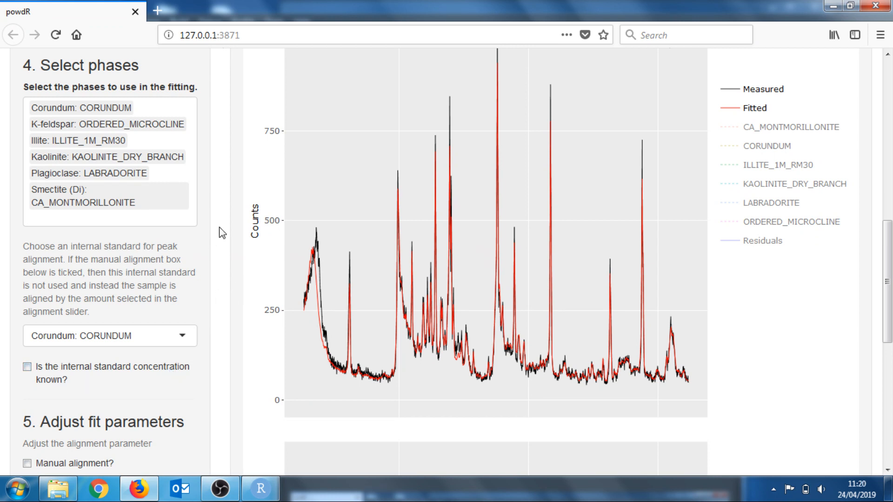
pyautogui.scroll(7, 216, 238)
pyautogui.scroll(4, 221, 232)
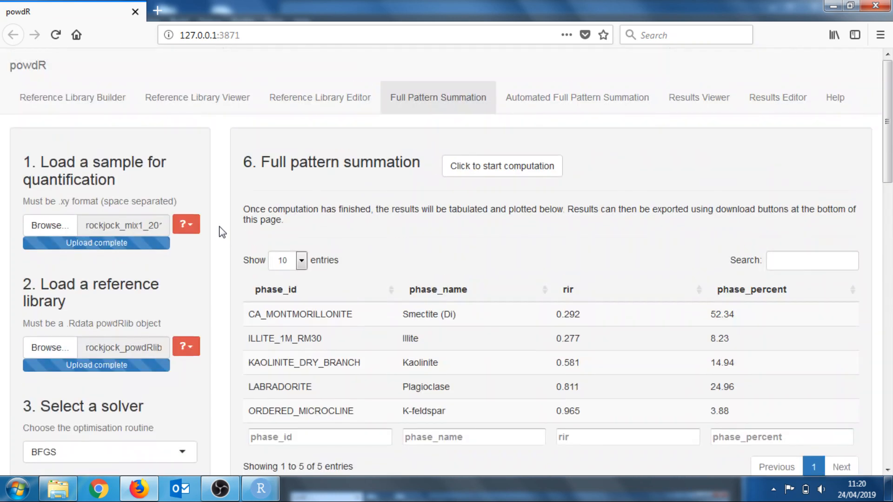
pyautogui.click(464, 170)
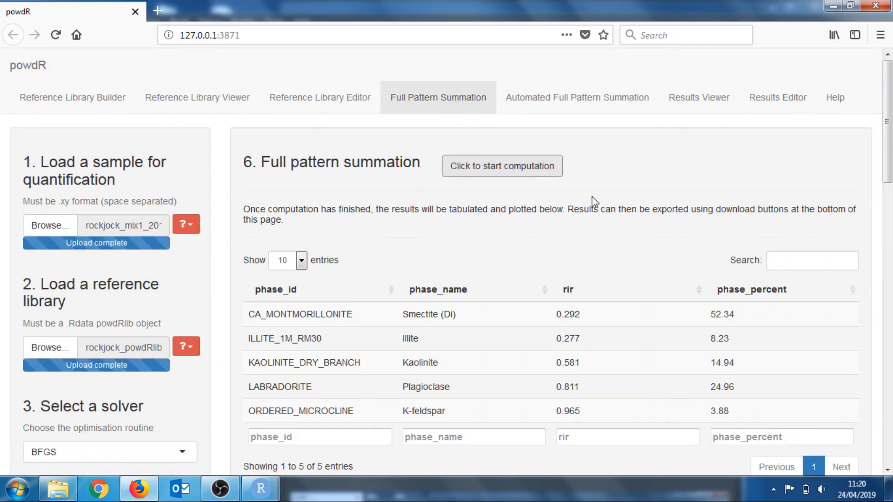
# Review the recalculated phase percentages and the fitted phase patterns on the results plot
pyautogui.scroll(-2, 591, 186)
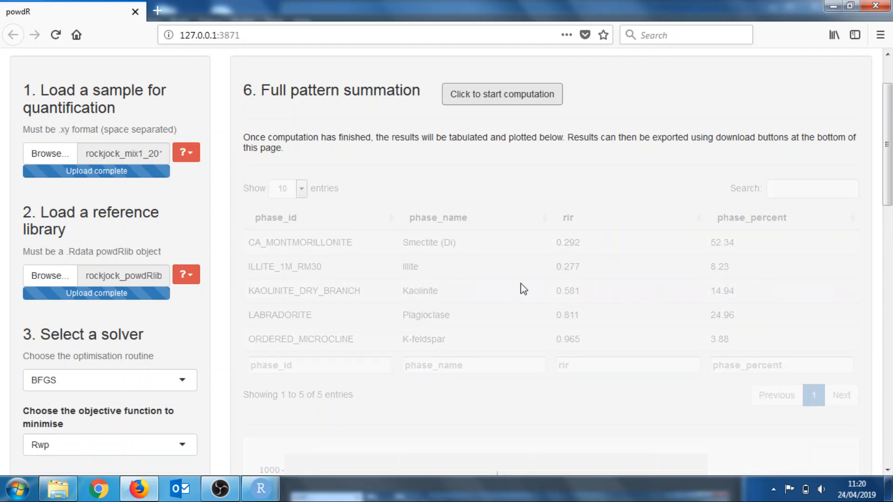
pyautogui.scroll(-2, 559, 269)
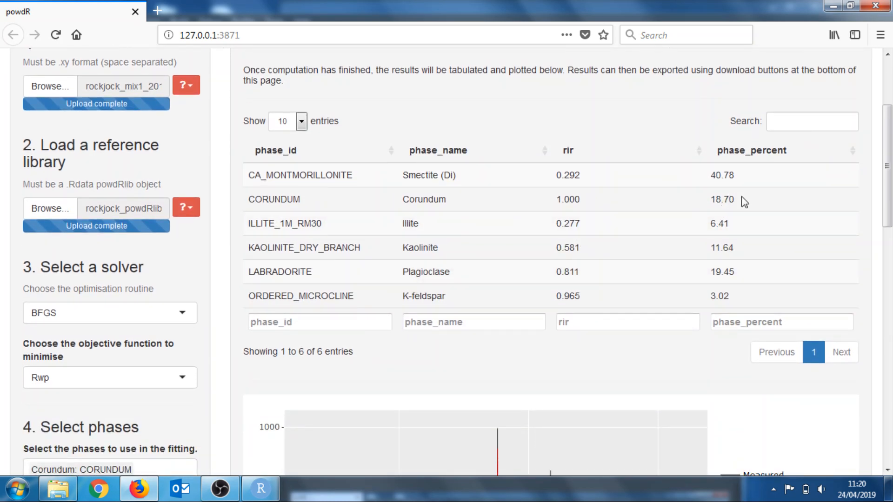
pyautogui.scroll(-5, 744, 202)
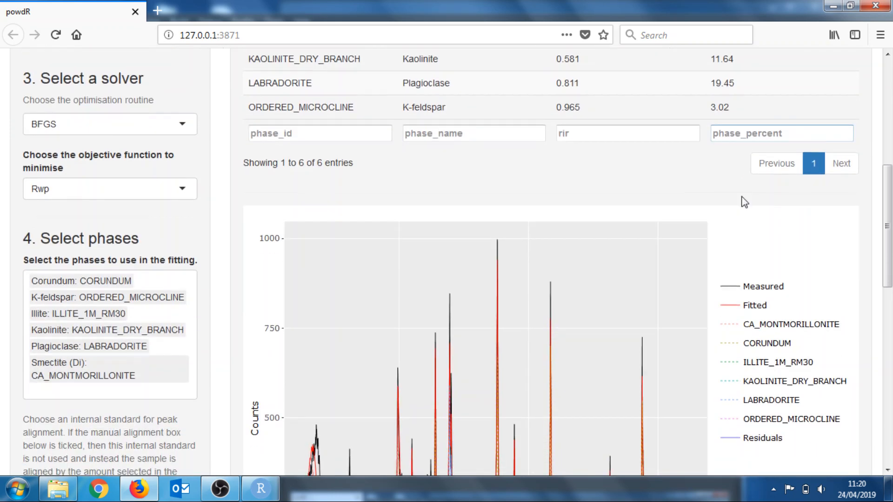
pyautogui.scroll(-2, 744, 202)
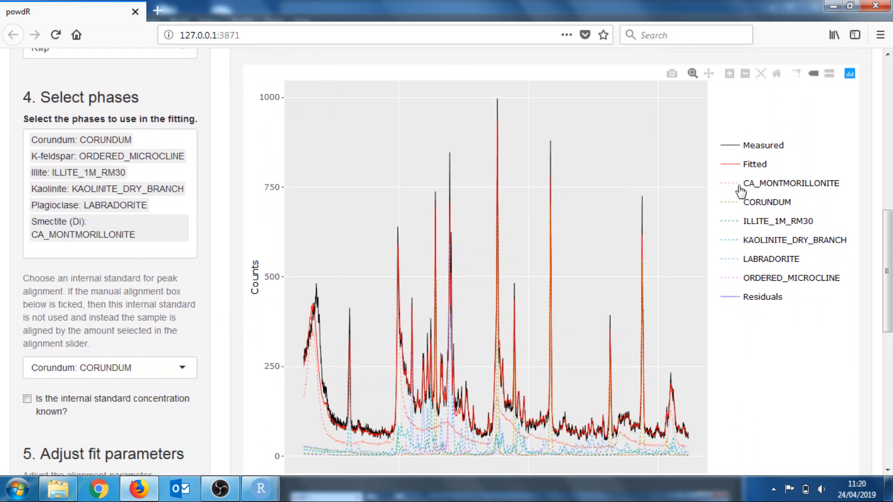
pyautogui.moveTo(641, 267)
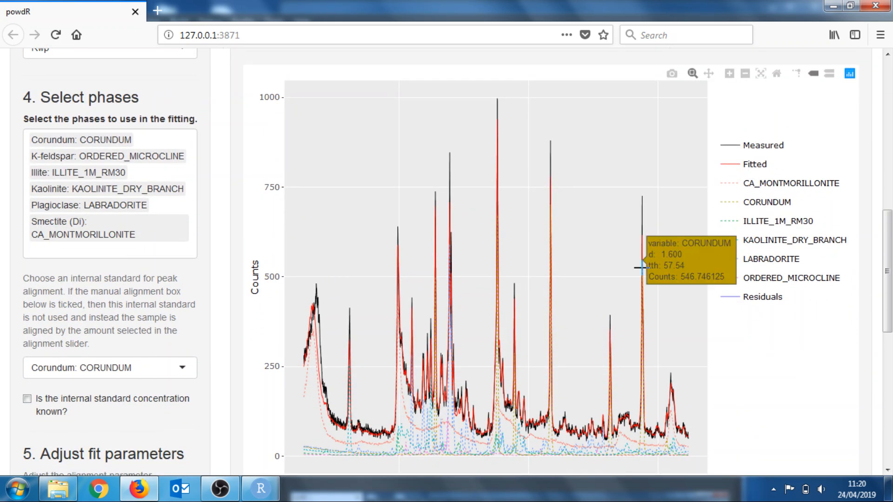
pyautogui.scroll(5, 557, 305)
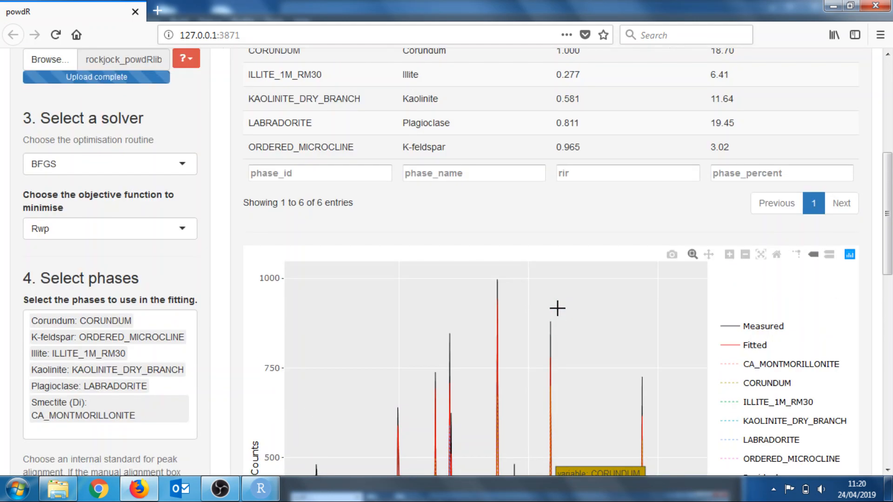
pyautogui.scroll(1, 557, 308)
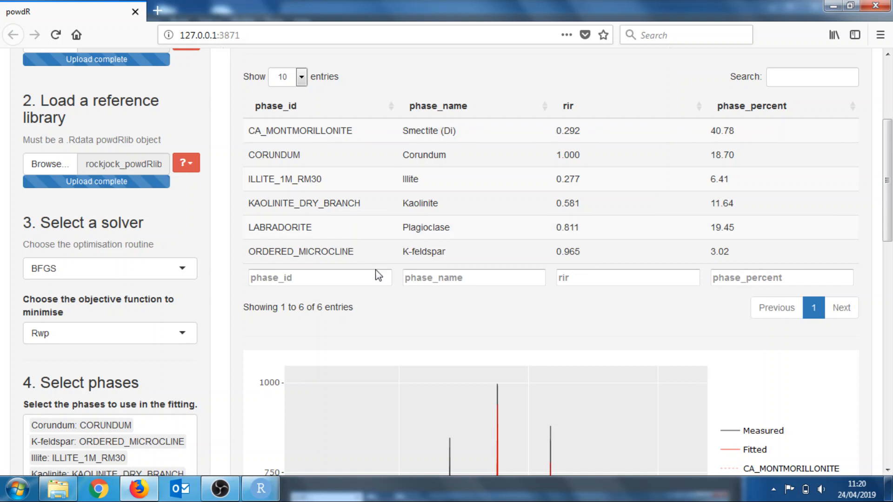
pyautogui.scroll(-1, 378, 275)
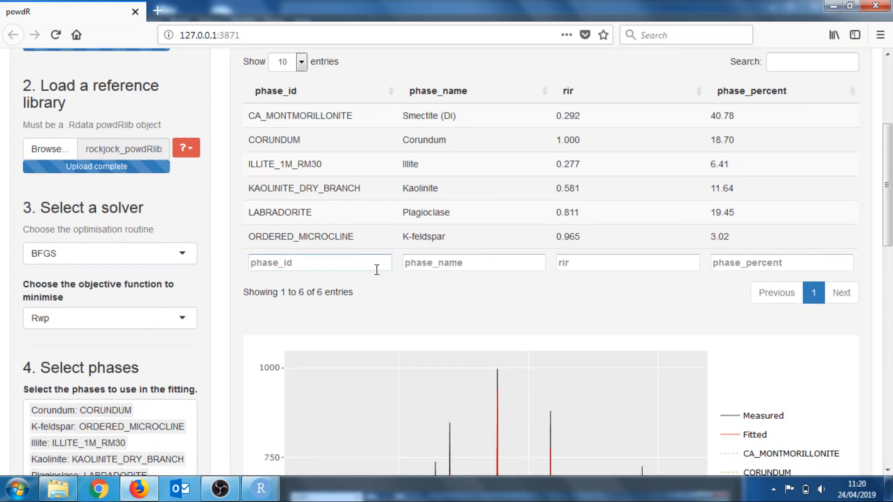
pyautogui.scroll(2, 376, 269)
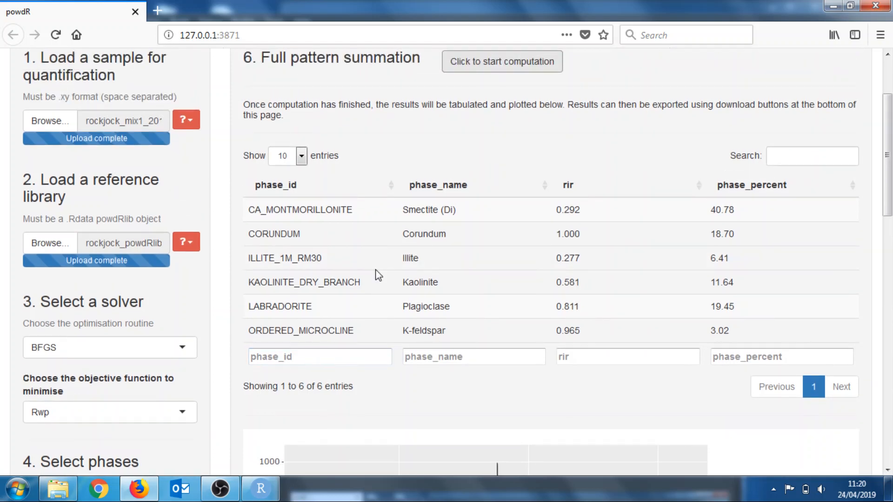
pyautogui.scroll(-2, 482, 255)
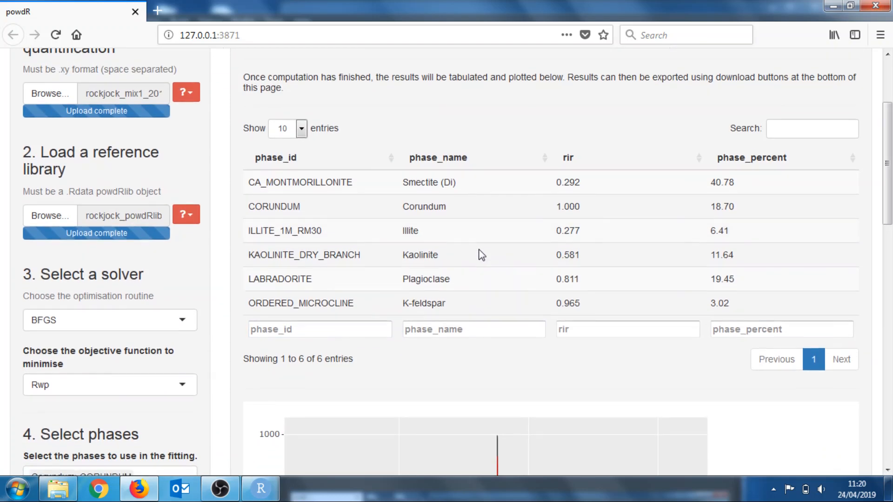
pyautogui.scroll(3, 482, 255)
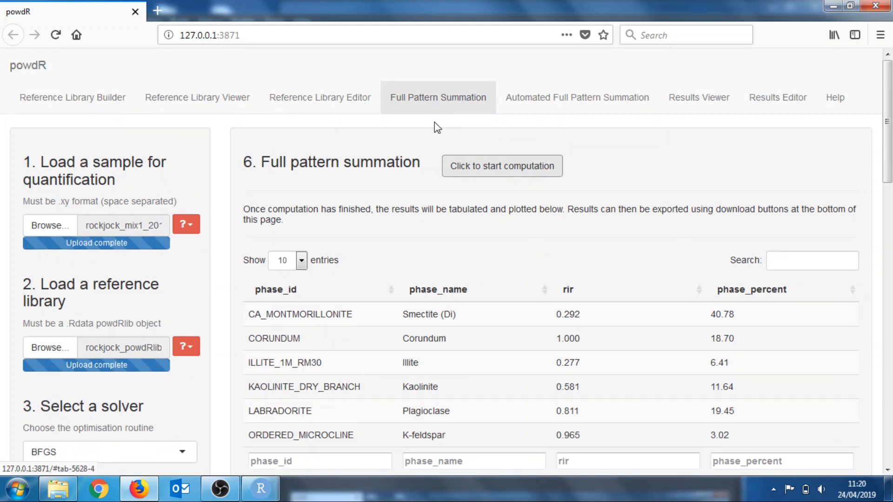
pyautogui.scroll(-3, 390, 251)
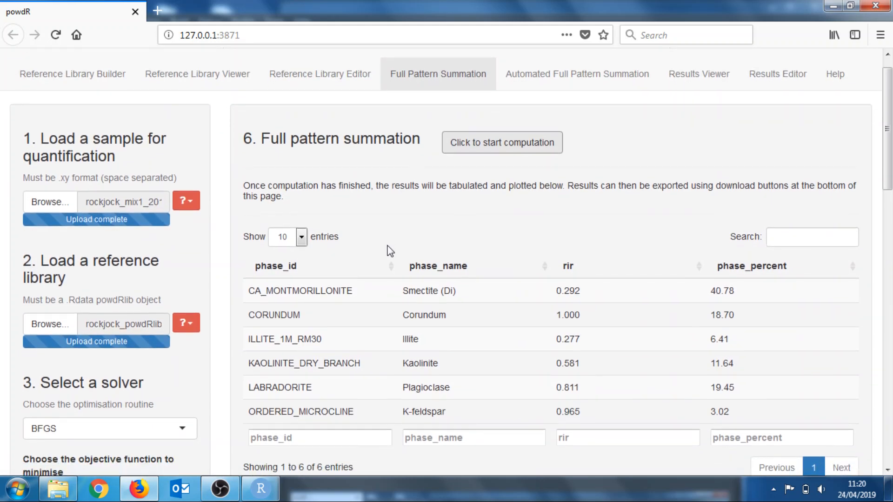
pyautogui.scroll(-1, 389, 251)
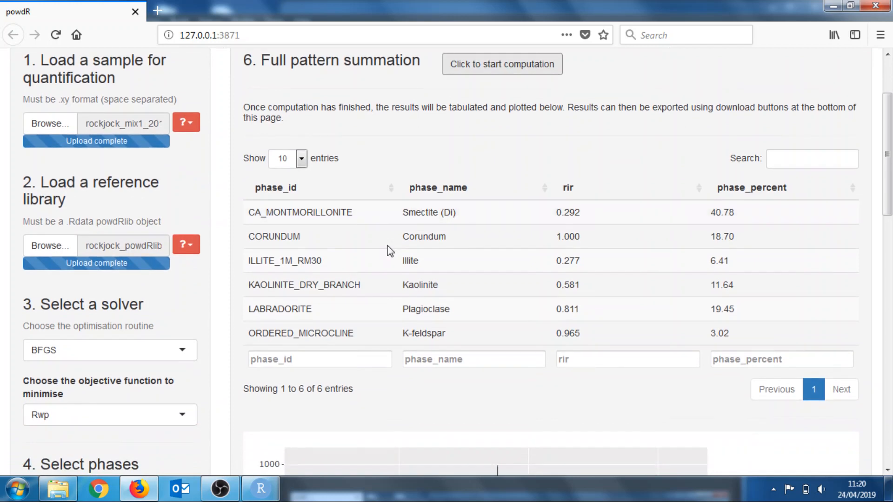
pyautogui.scroll(-2, 228, 319)
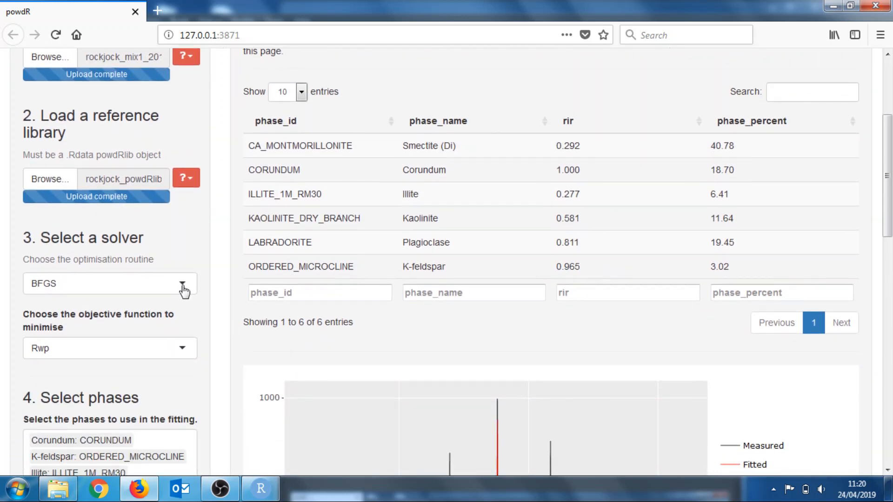
# Switch the optimisation solver to NNLS and reselect Corundum: CORUNDUM as the internal standard for peak alignment
pyautogui.click(183, 285)
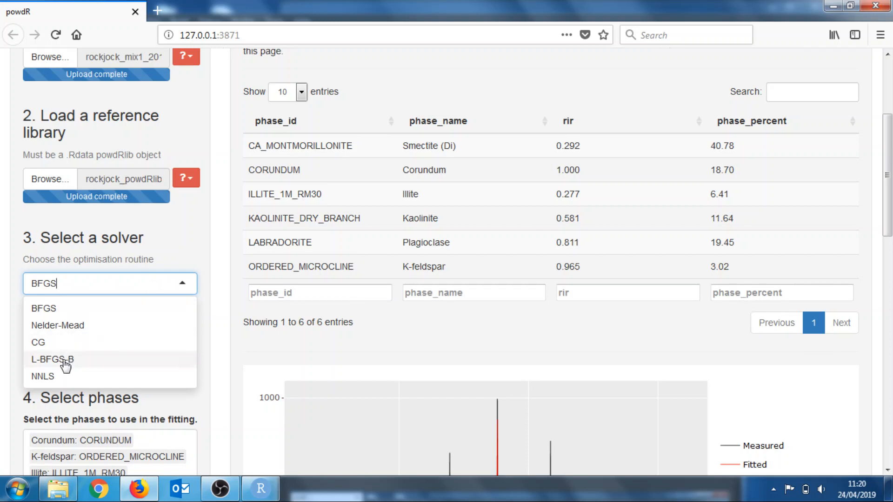
pyautogui.click(55, 377)
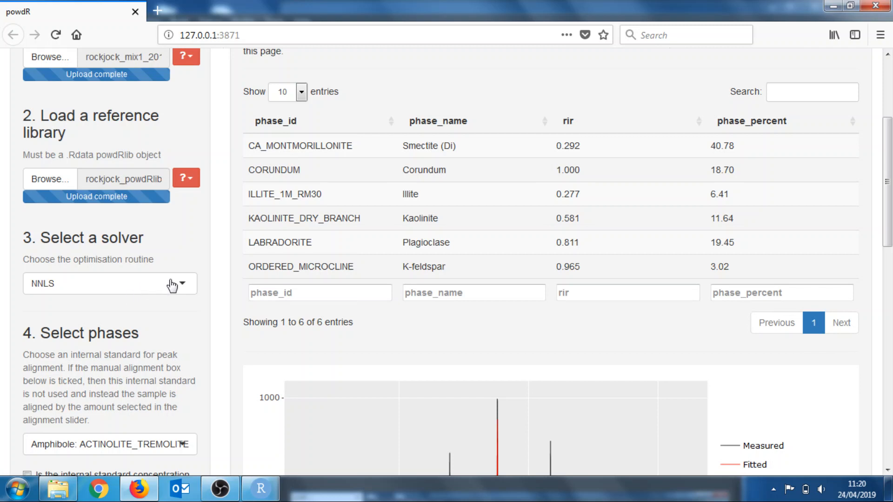
pyautogui.scroll(-2, 205, 281)
pyautogui.scroll(-3, 205, 281)
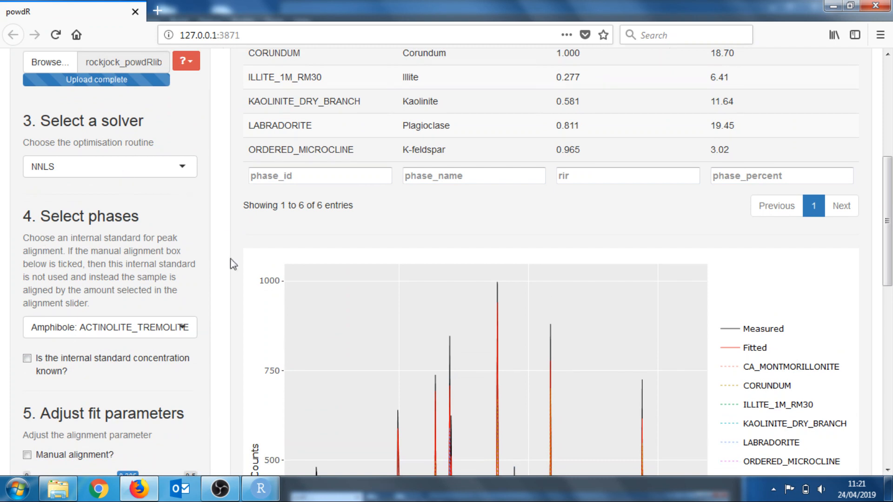
pyautogui.click(167, 329)
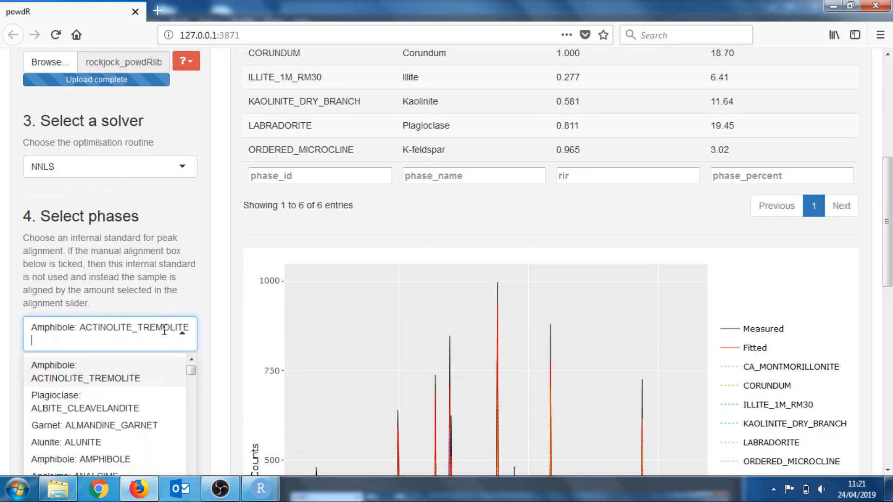
pyautogui.press('BackSpace')
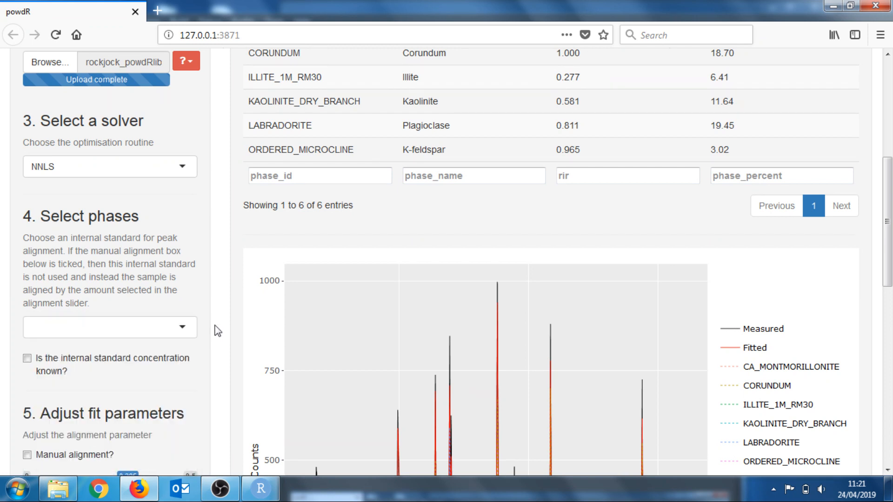
pyautogui.click(160, 327)
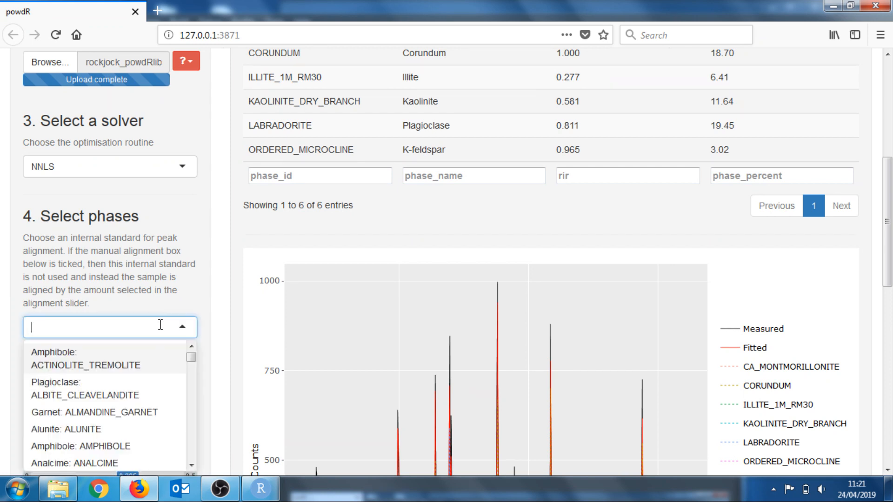
pyautogui.write('cor')
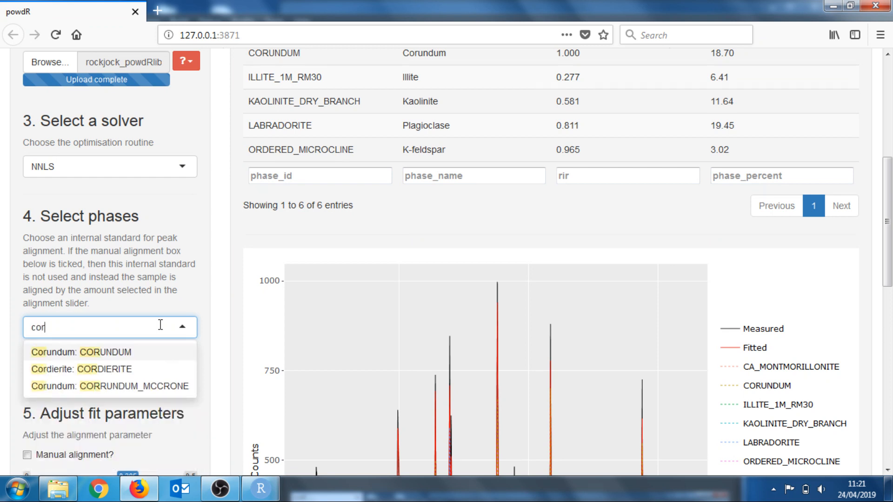
pyautogui.click(117, 353)
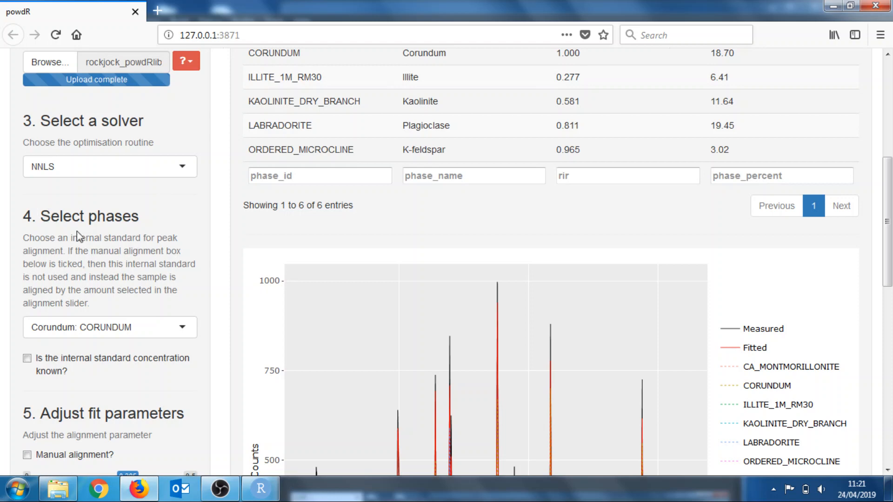
# Start the full pattern summation computation using the NNLS solver
pyautogui.scroll(-2, 217, 289)
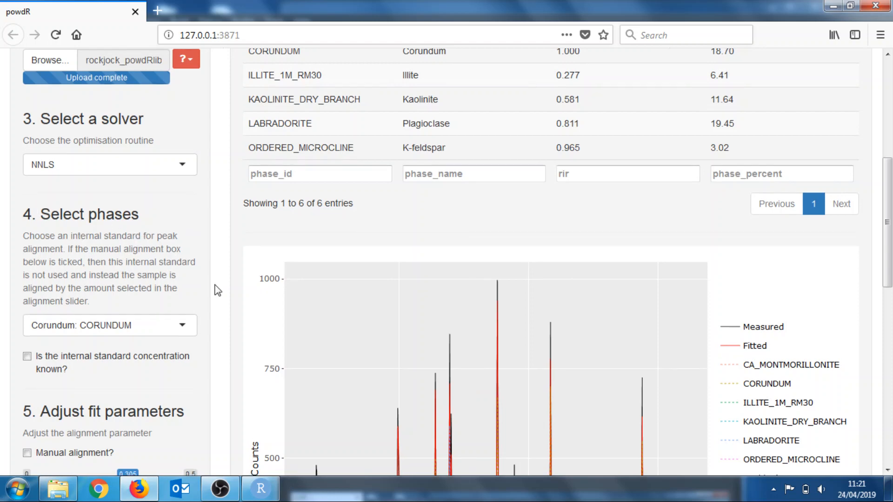
pyautogui.scroll(-3, 217, 291)
pyautogui.scroll(-1, 217, 289)
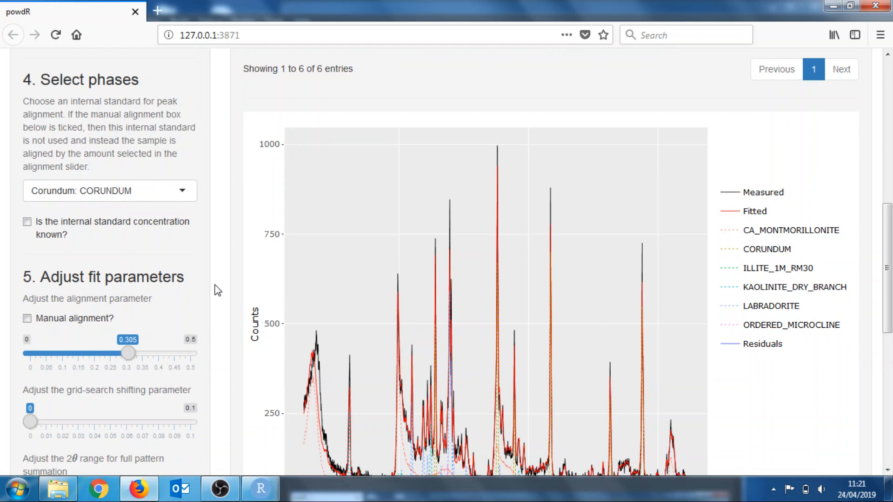
pyautogui.scroll(15, 216, 289)
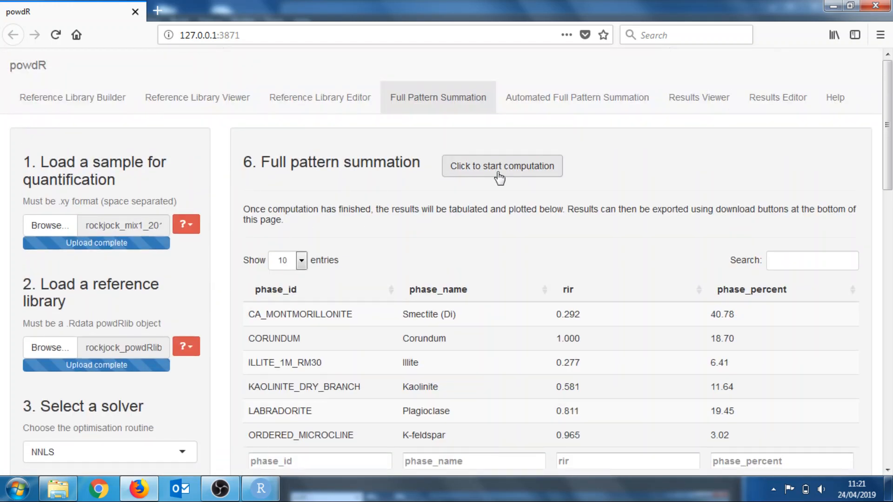
pyautogui.click(498, 173)
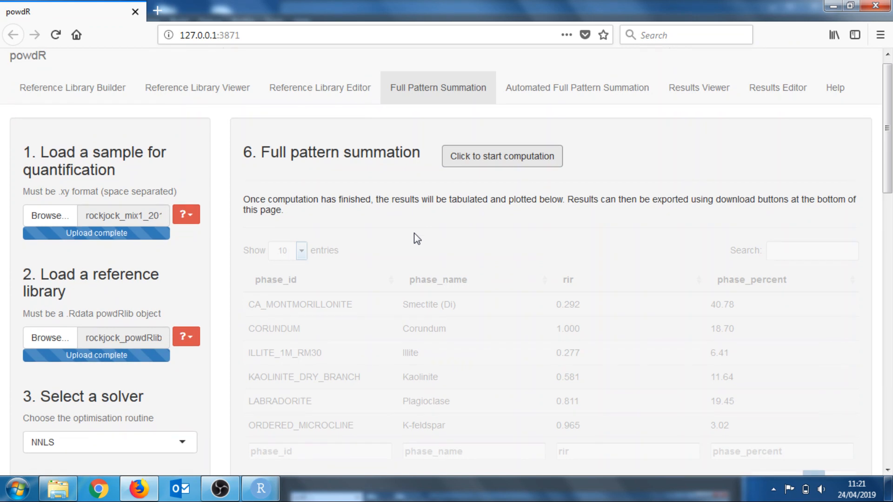
pyautogui.scroll(-1, 417, 239)
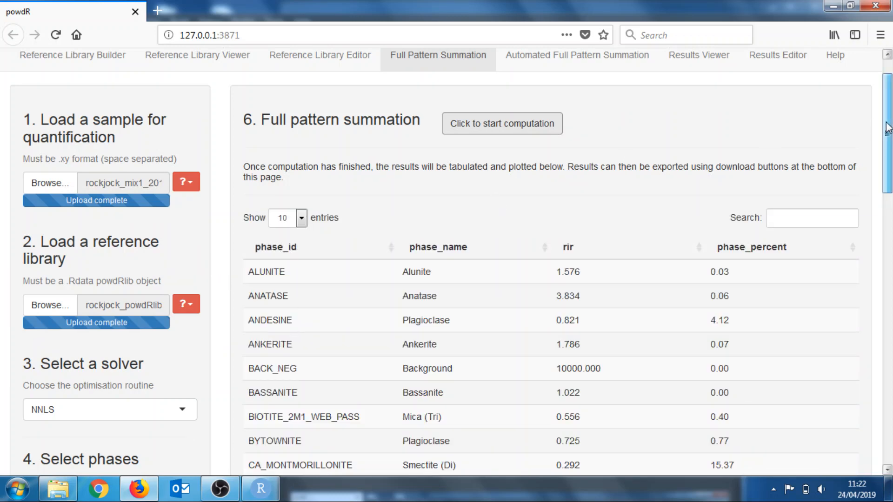
# Hide and then reshow the fitted pattern on the results plot to compare it with the measured pattern
pyautogui.moveTo(885, 126); pyautogui.dragTo(878, 299)
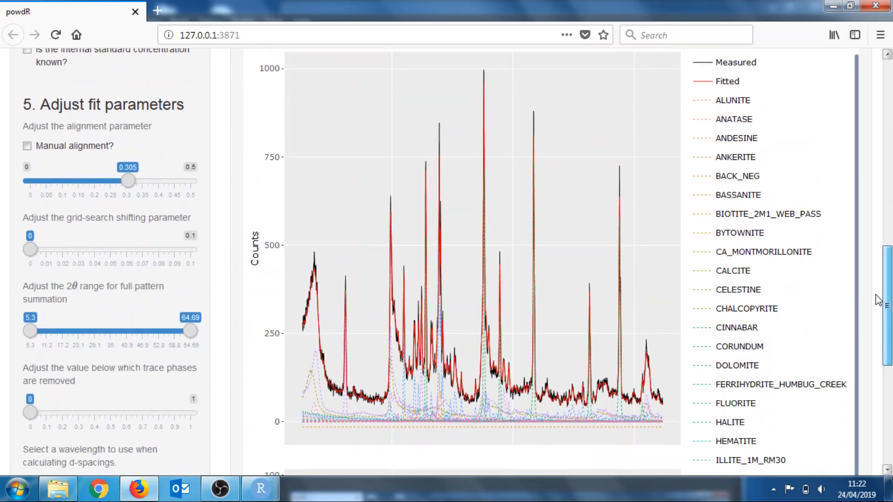
pyautogui.doubleClick(739, 65)
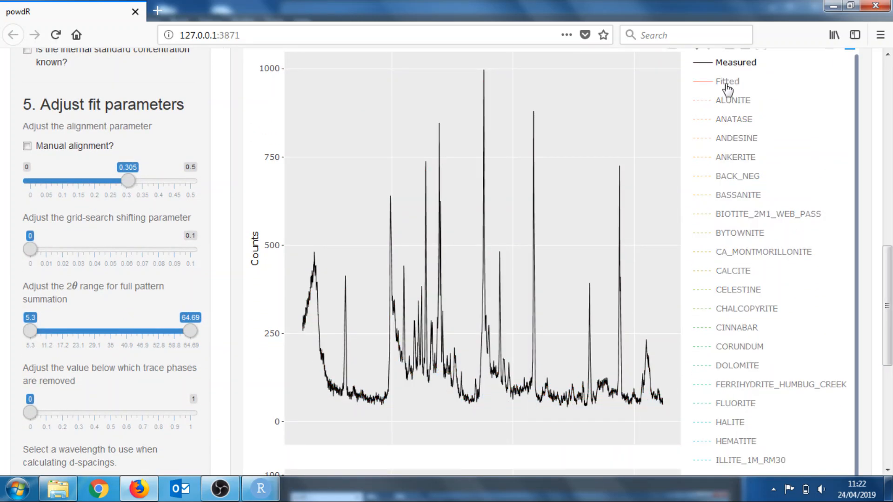
pyautogui.click(726, 85)
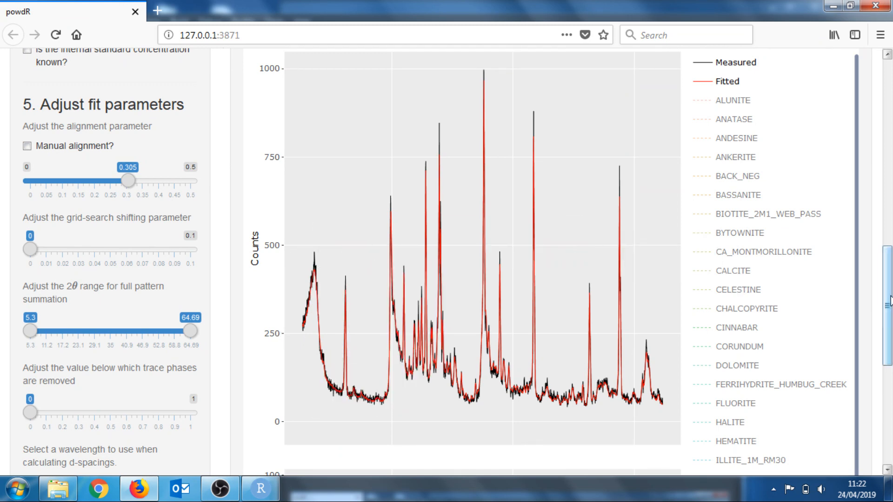
# Sort the results table by phase_percent, ascending and then descending, to review the NNLS phase percentages
pyautogui.moveTo(887, 300); pyautogui.dragTo(871, 171)
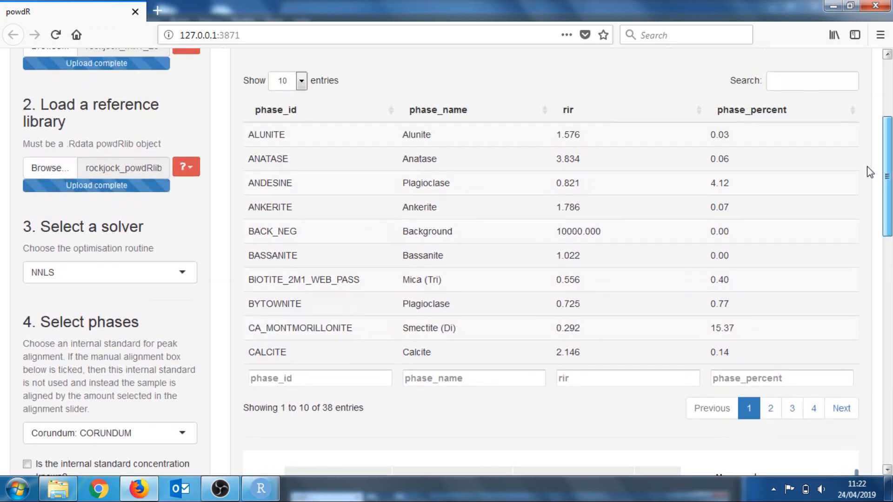
pyautogui.click(854, 113)
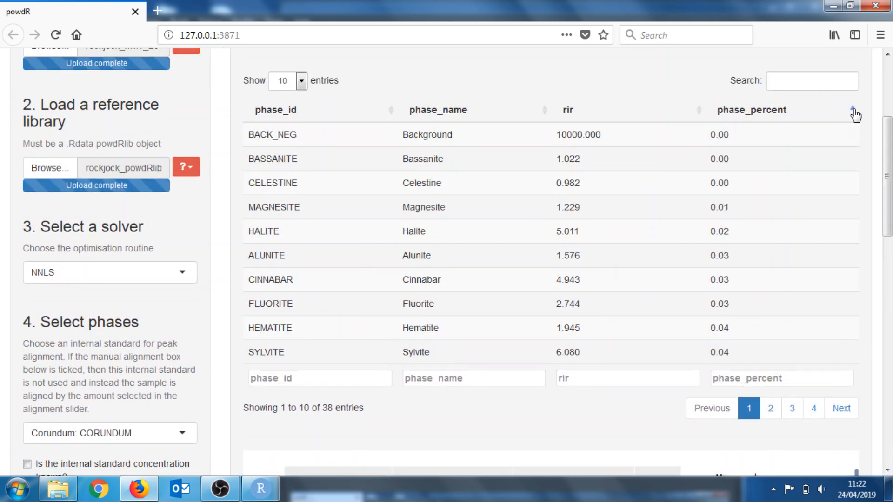
pyautogui.scroll(-1, 723, 268)
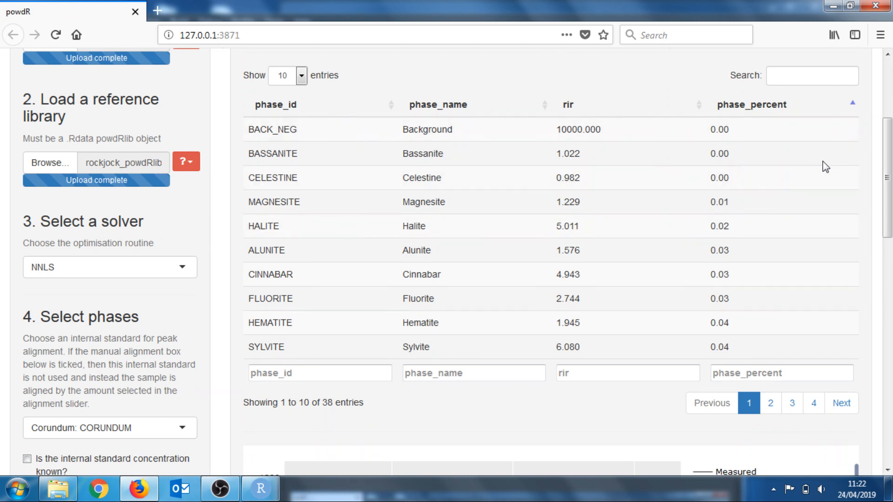
pyautogui.moveTo(887, 170); pyautogui.dragTo(887, 178)
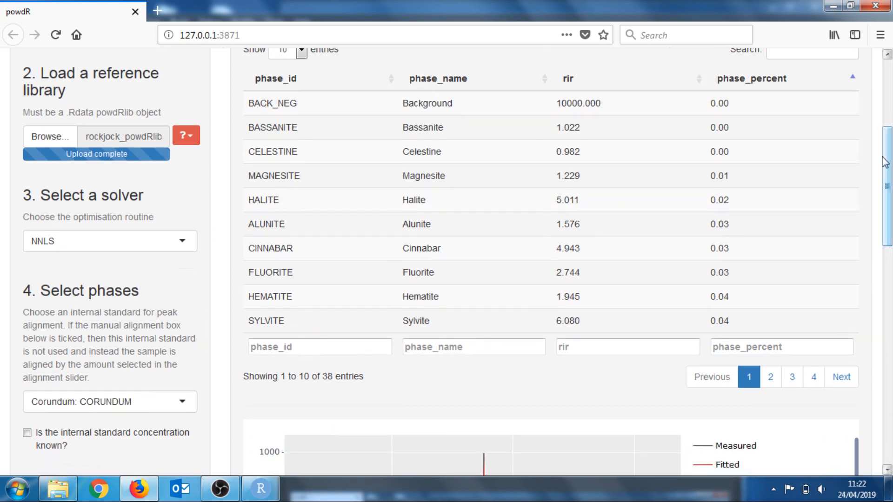
pyautogui.click(852, 80)
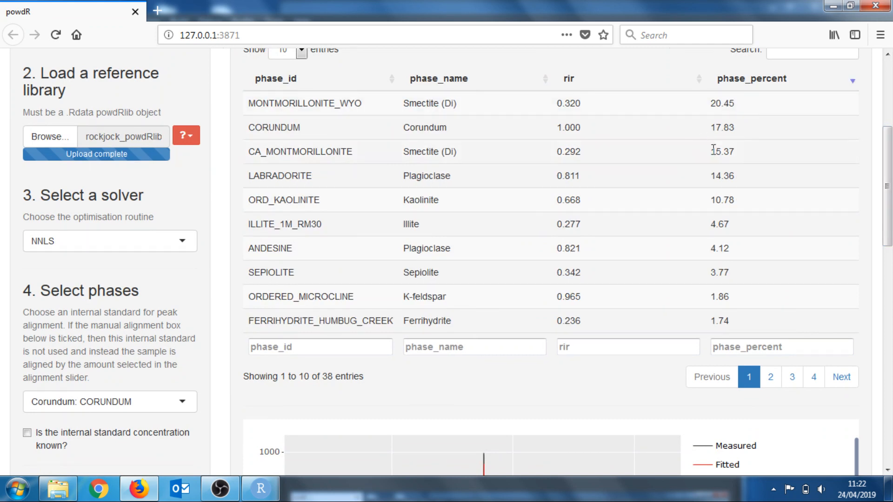
pyautogui.scroll(-1, 713, 149)
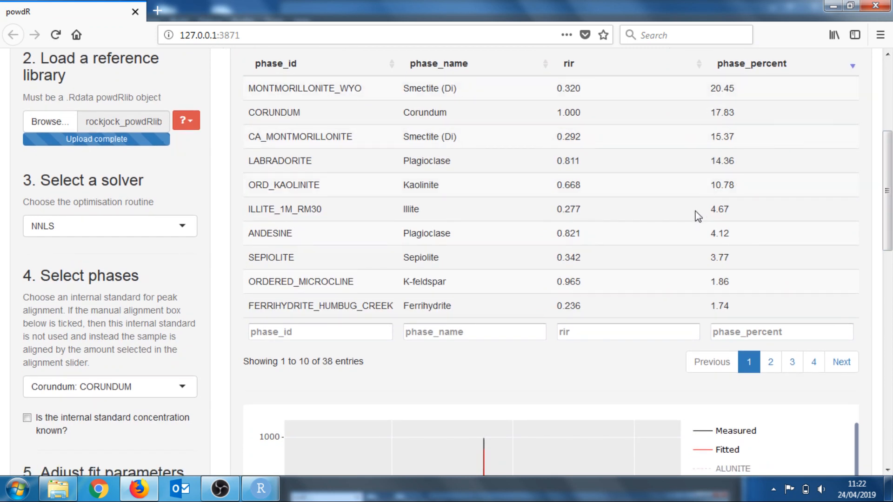
pyautogui.scroll(-5, 733, 269)
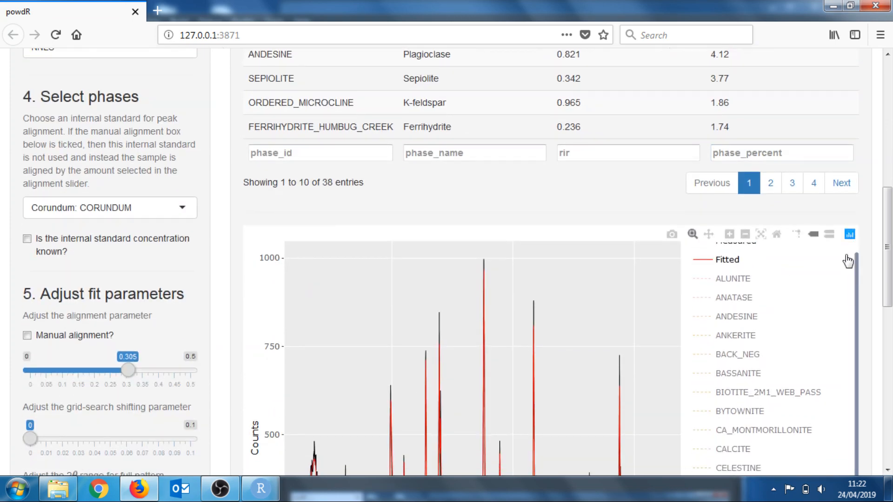
# Display only the CA_MONTMORILLONITE pattern on the plot and inspect its values, briefly toggling DOLOMITE on and off
pyautogui.moveTo(890, 248); pyautogui.dragTo(887, 301)
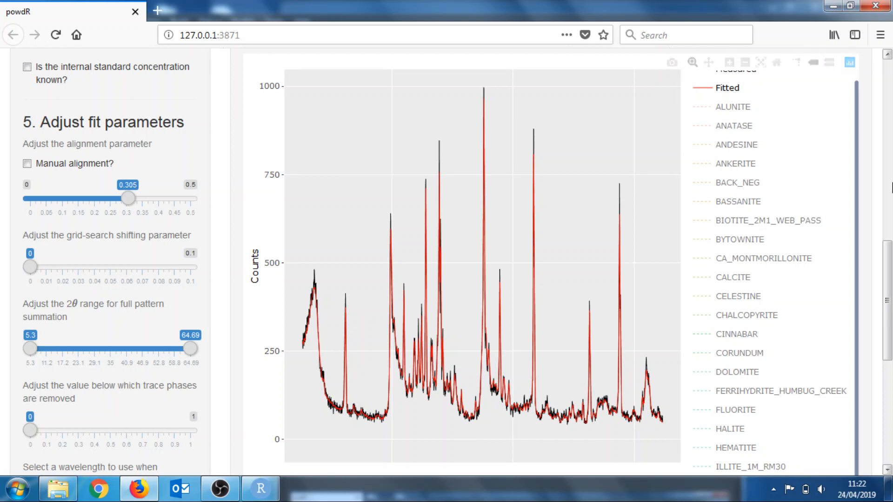
pyautogui.moveTo(889, 268); pyautogui.dragTo(889, 275)
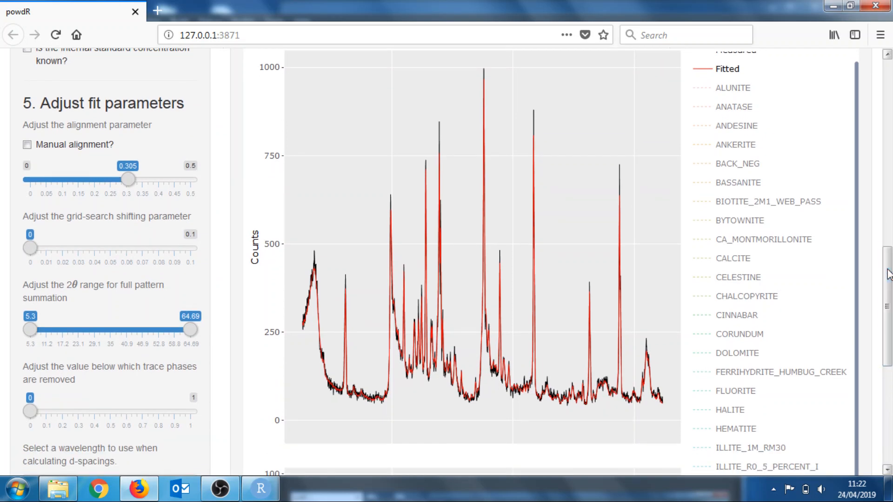
pyautogui.click(733, 88)
pyautogui.click(748, 241)
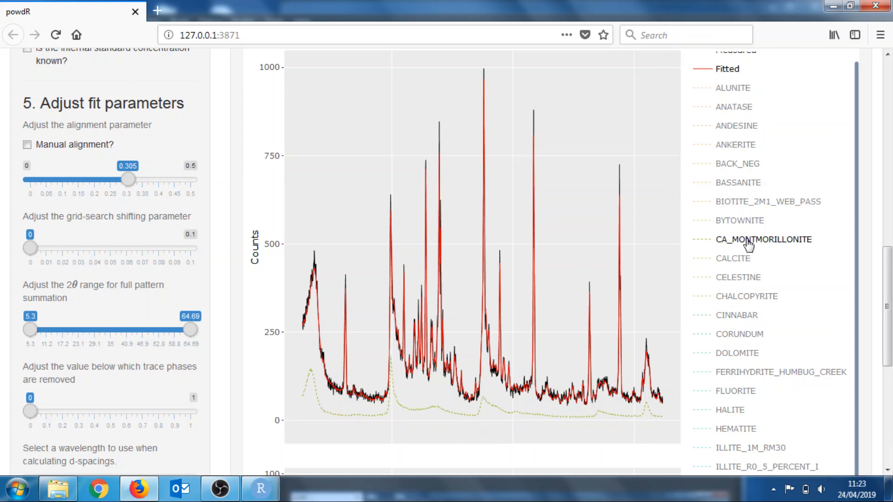
pyautogui.moveTo(314, 371)
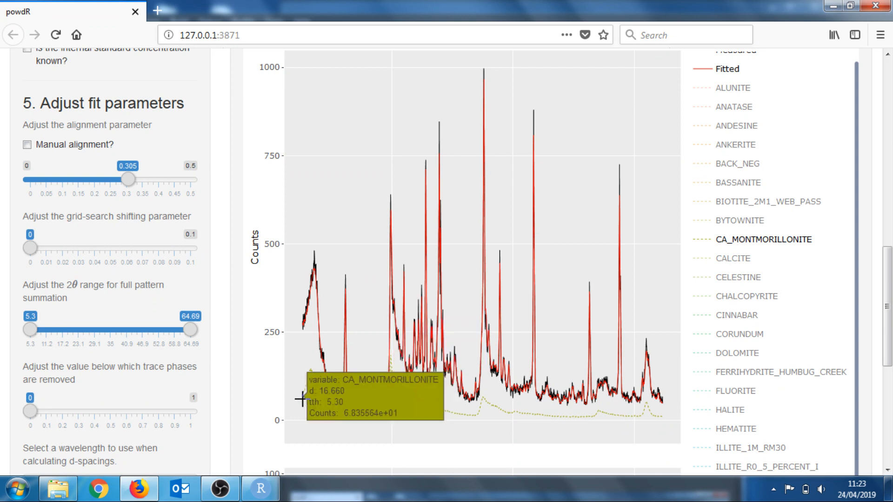
pyautogui.click(738, 354)
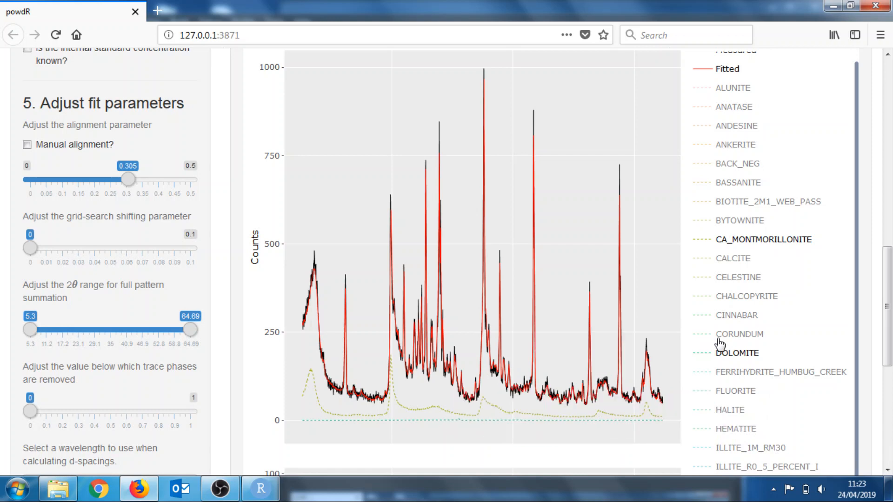
pyautogui.click(722, 354)
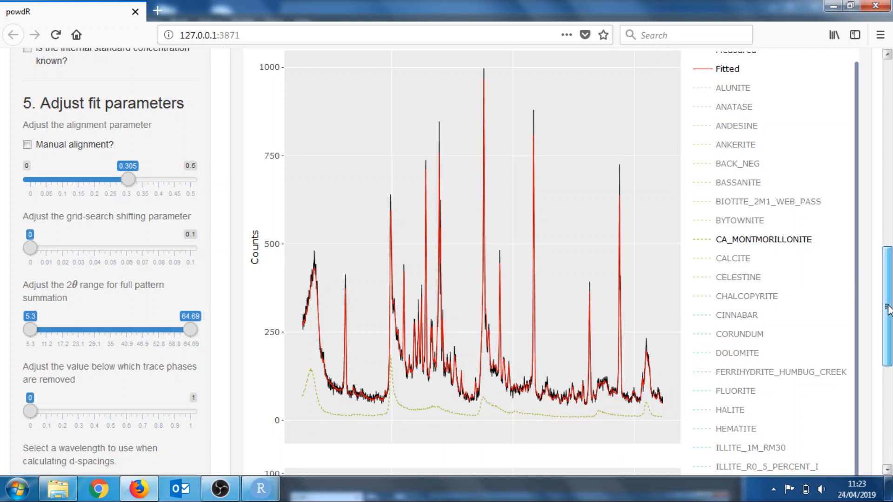
# Add the ILLITE_1M_RM30 and CORUNDUM phase patterns to the plot alongside CA_MONTMORILLONITE
pyautogui.scroll(-2, 890, 286)
pyautogui.scroll(2, 889, 298)
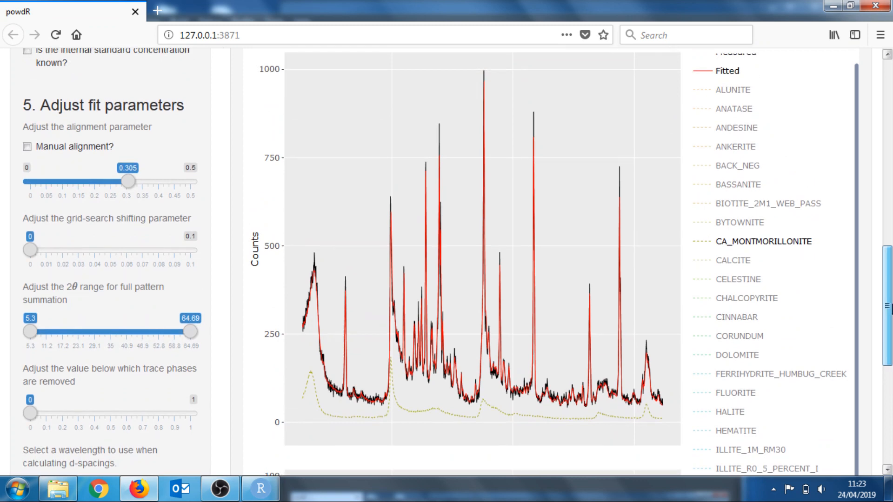
pyautogui.scroll(3, 887, 302)
pyautogui.scroll(-2, 889, 287)
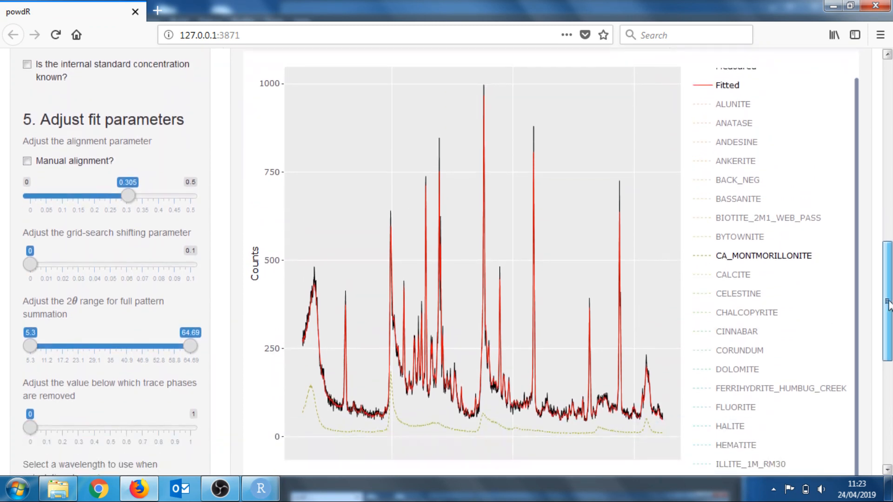
pyautogui.scroll(1, 879, 287)
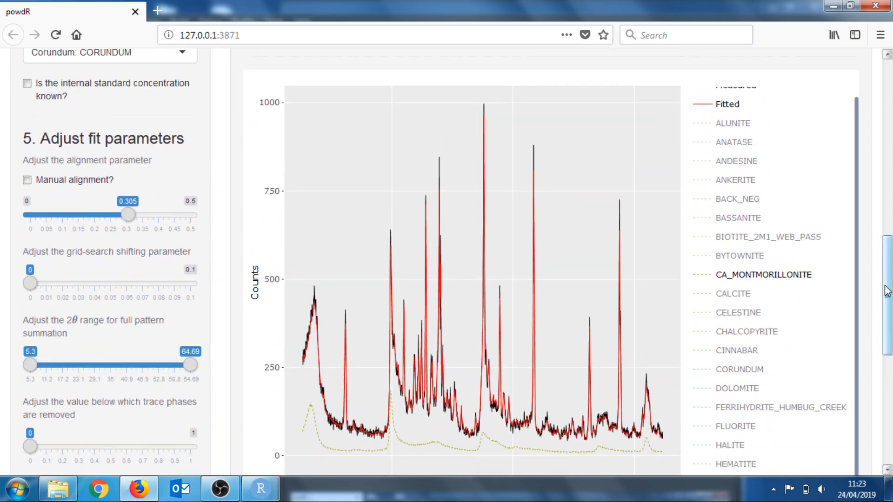
pyautogui.moveTo(885, 288); pyautogui.dragTo(885, 316)
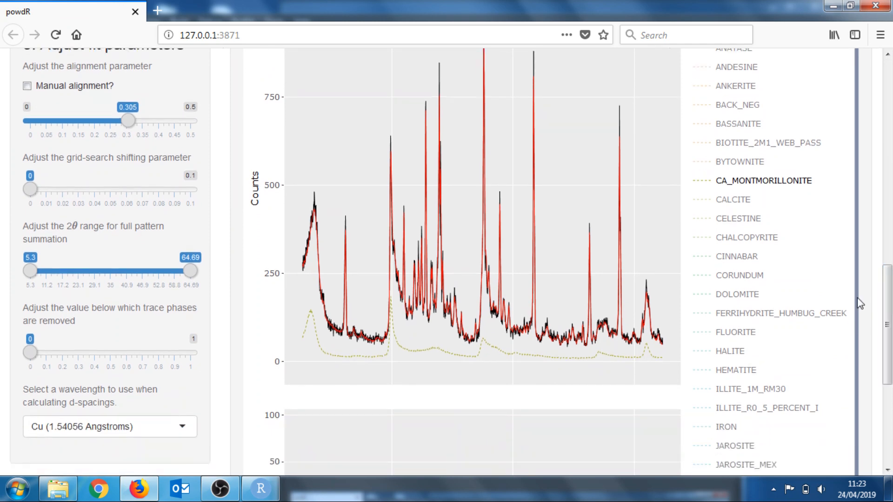
pyautogui.scroll(-3, 860, 305)
pyautogui.scroll(-4, 860, 350)
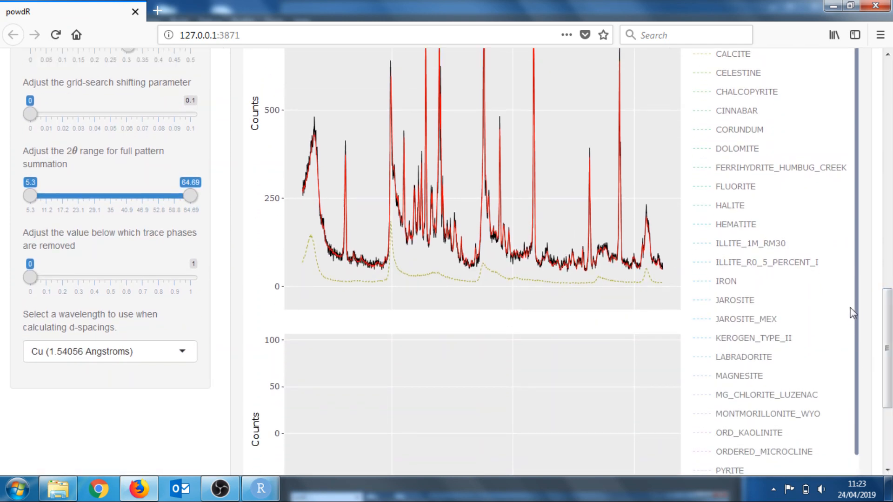
pyautogui.moveTo(889, 321); pyautogui.dragTo(890, 284)
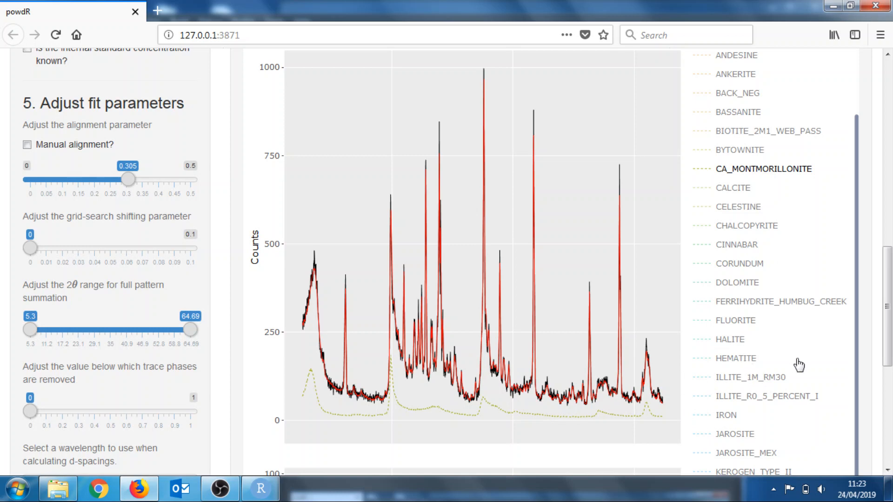
pyautogui.click(756, 382)
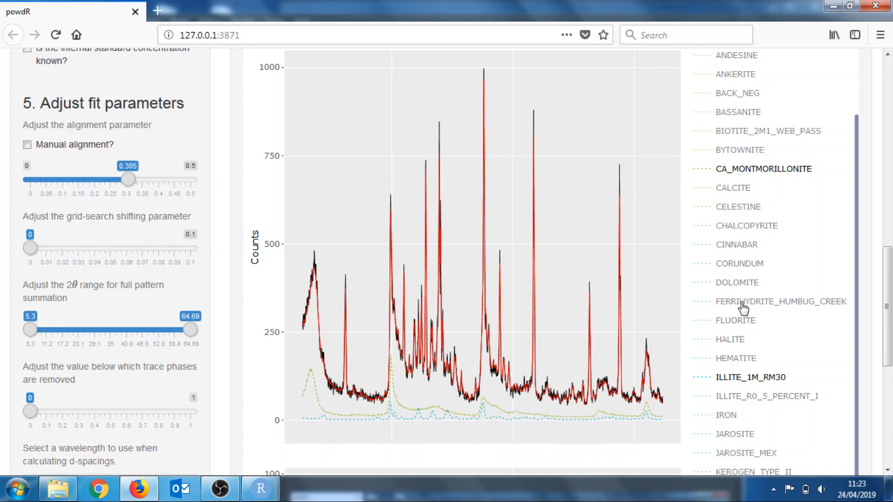
pyautogui.click(749, 265)
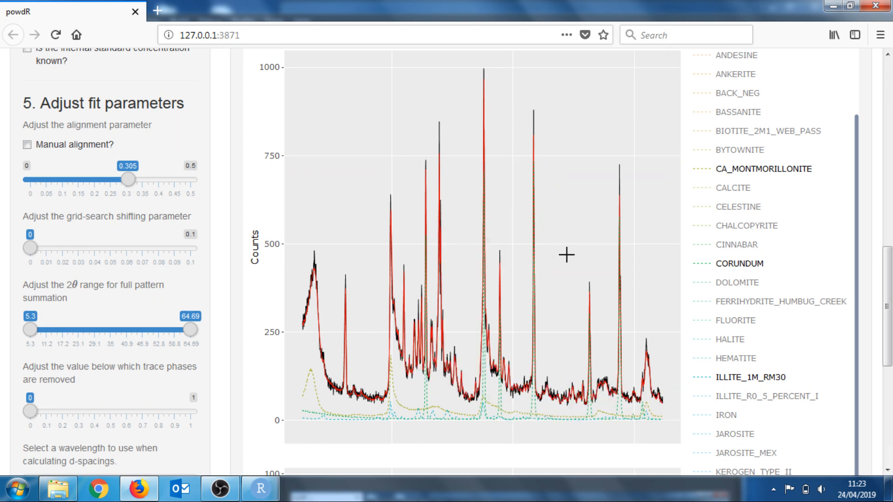
# Switch the optimisation solver to BFGS
pyautogui.scroll(3, 888, 309)
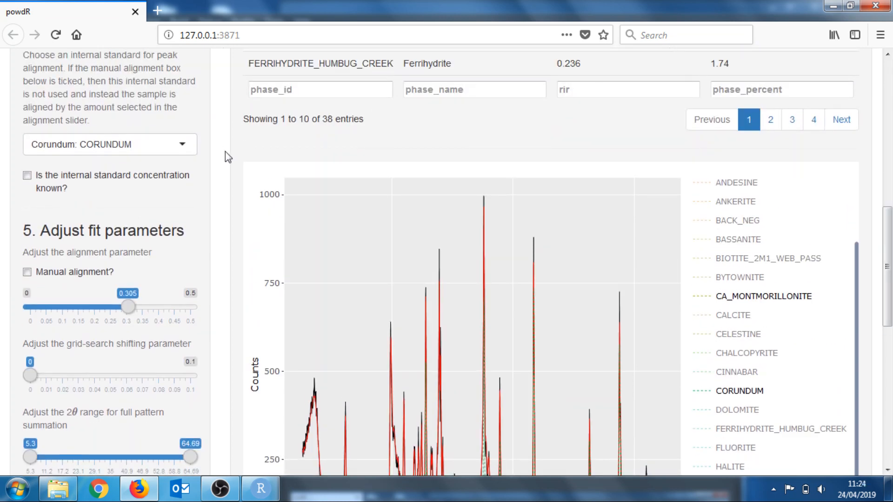
pyautogui.scroll(3, 225, 151)
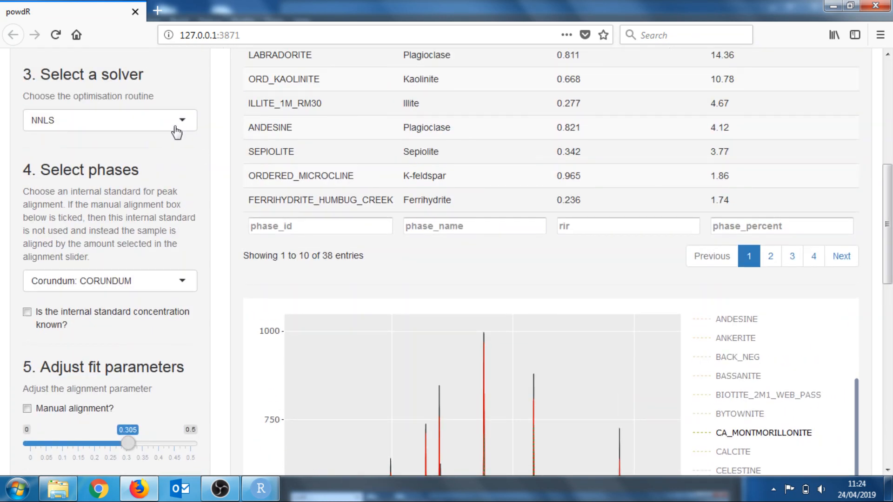
pyautogui.click(176, 131)
pyautogui.click(132, 147)
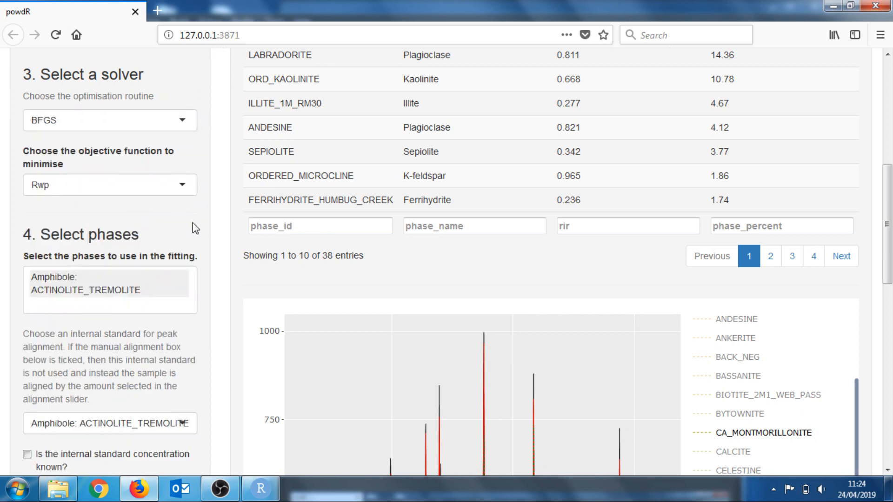
# Replace the phases used in the fitting with Smectite (Di): CA_MONTMORILLONITE only
pyautogui.click(139, 283)
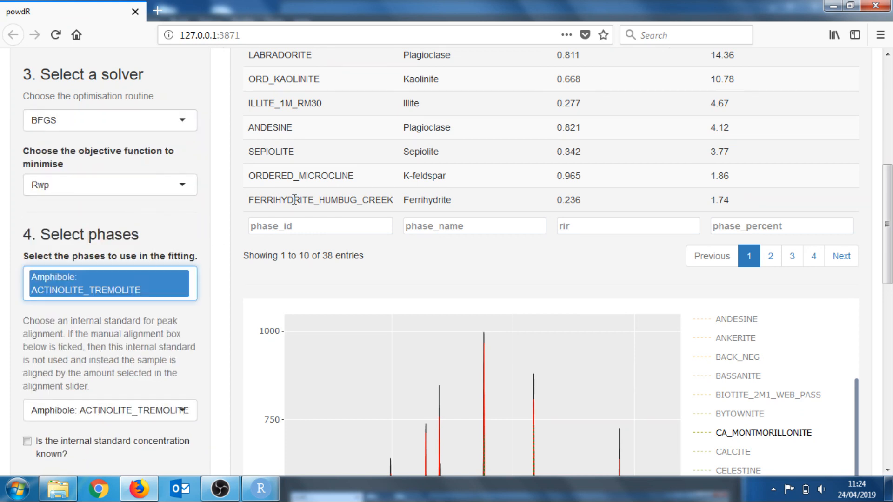
pyautogui.press('BackSpace')
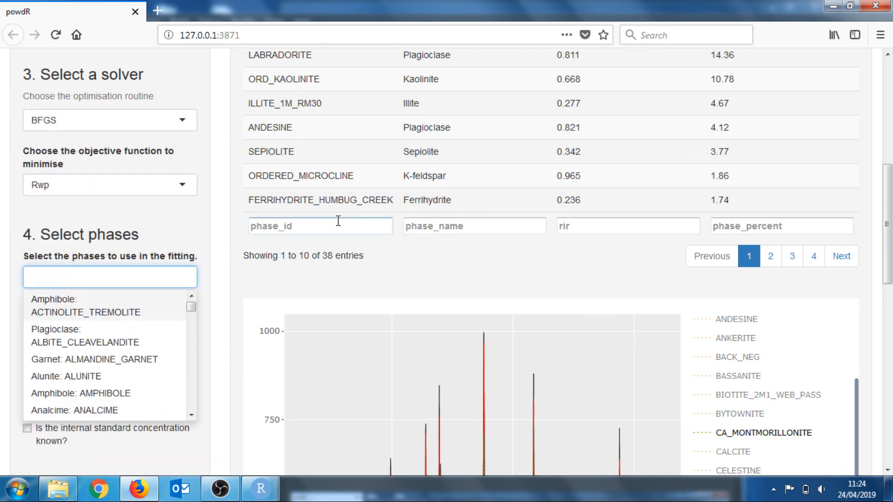
pyautogui.write('ca_m')
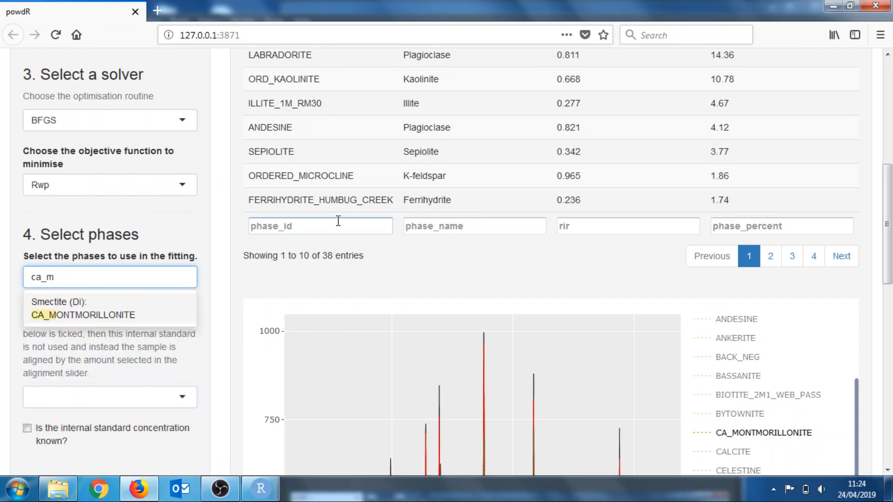
pyautogui.press('Return')
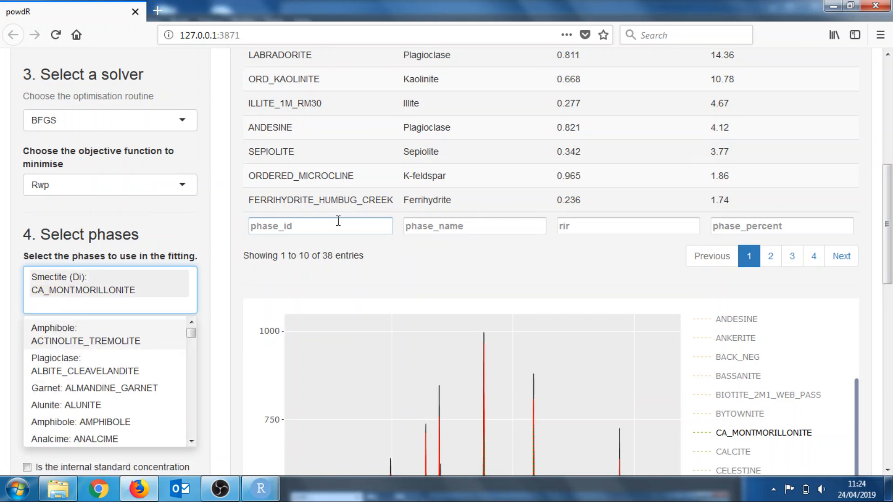
pyautogui.click(190, 233)
pyautogui.scroll(-1, 888, 249)
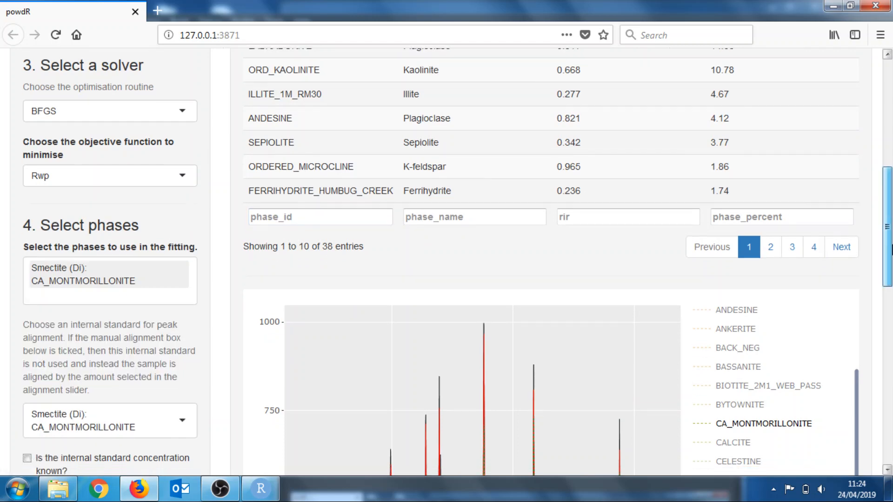
pyautogui.moveTo(891, 249); pyautogui.dragTo(891, 144)
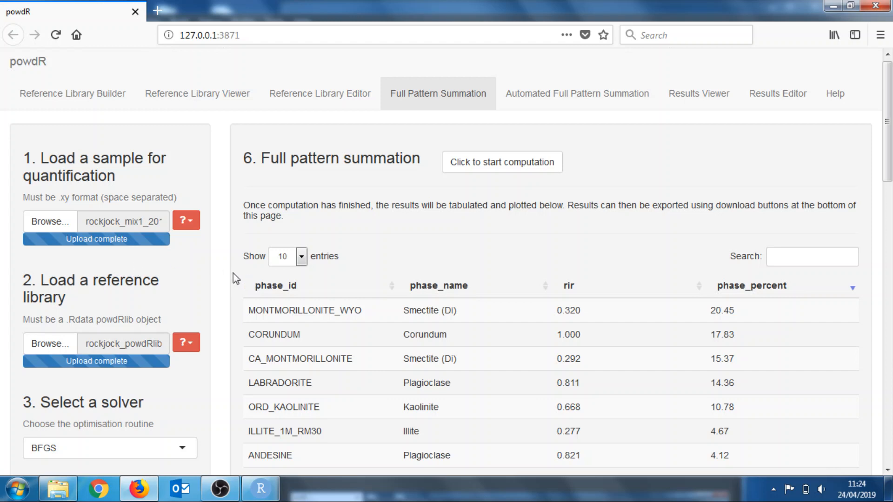
pyautogui.scroll(-1, 219, 289)
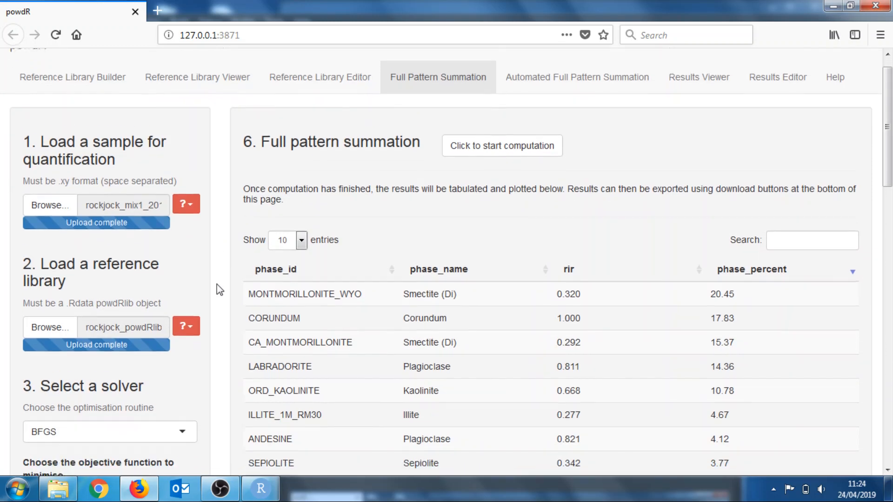
pyautogui.scroll(-5, 217, 285)
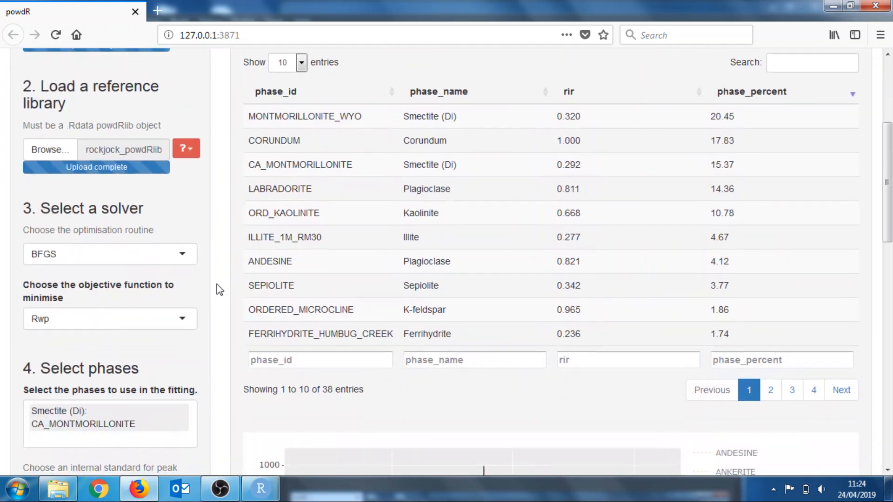
# Download the fitted powdRfps object and save it as fps_output.Rdata on the Desktop
pyautogui.scroll(6, 217, 285)
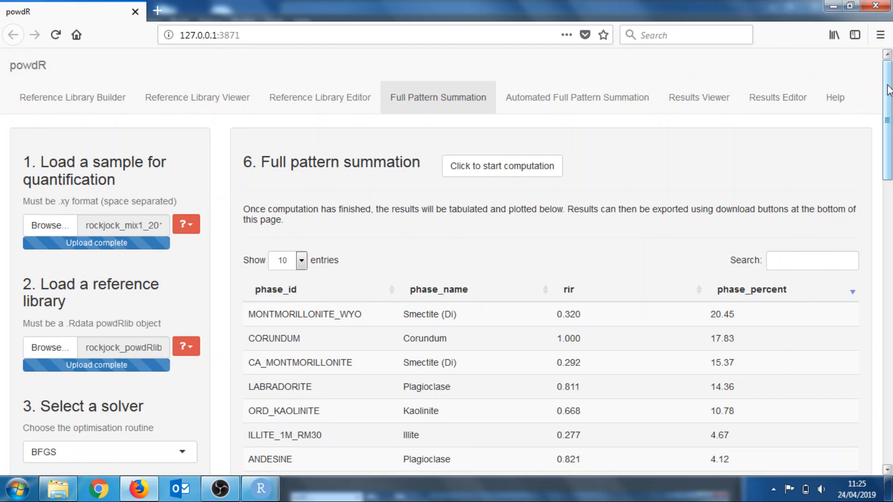
pyautogui.moveTo(889, 90); pyautogui.dragTo(891, 370)
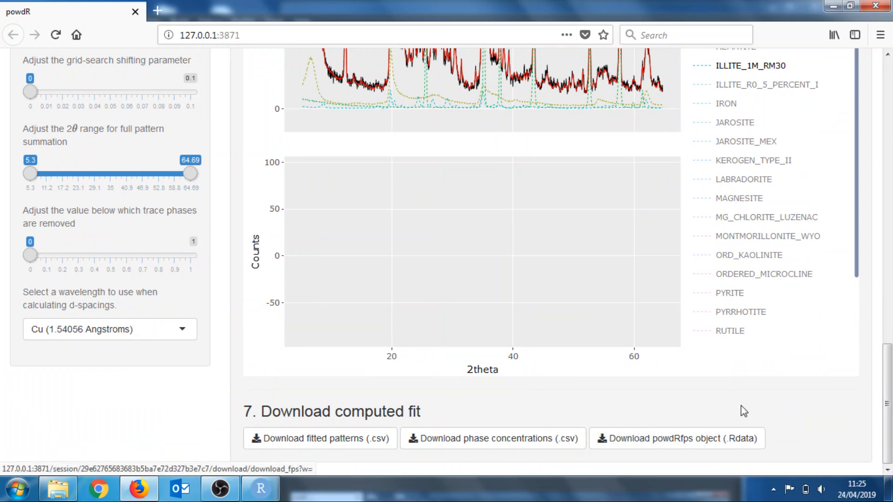
pyautogui.click(657, 440)
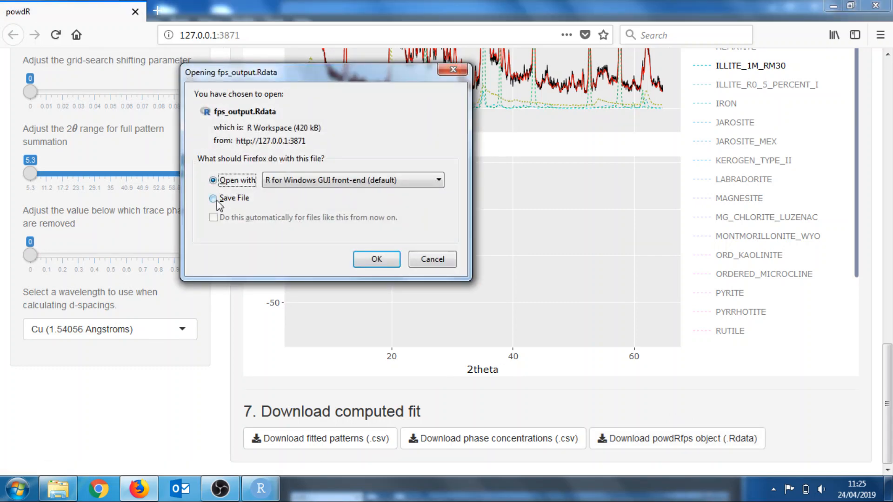
pyautogui.click(213, 198)
pyautogui.click(376, 259)
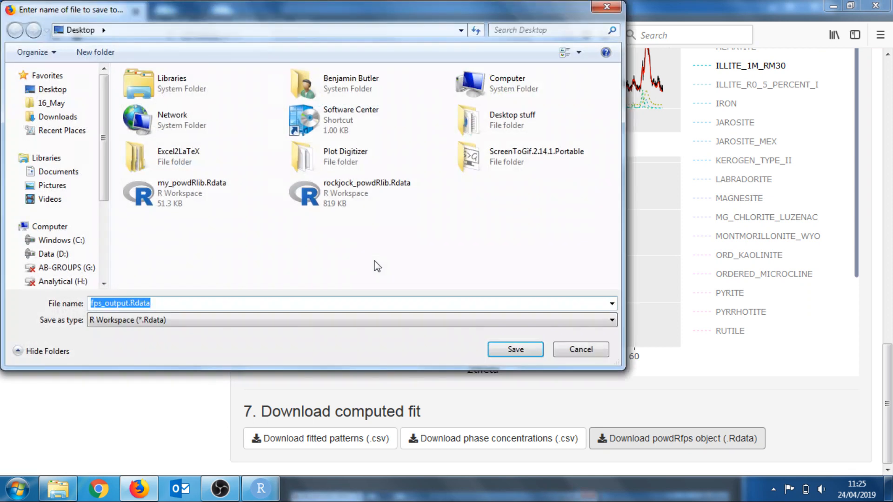
pyautogui.click(507, 350)
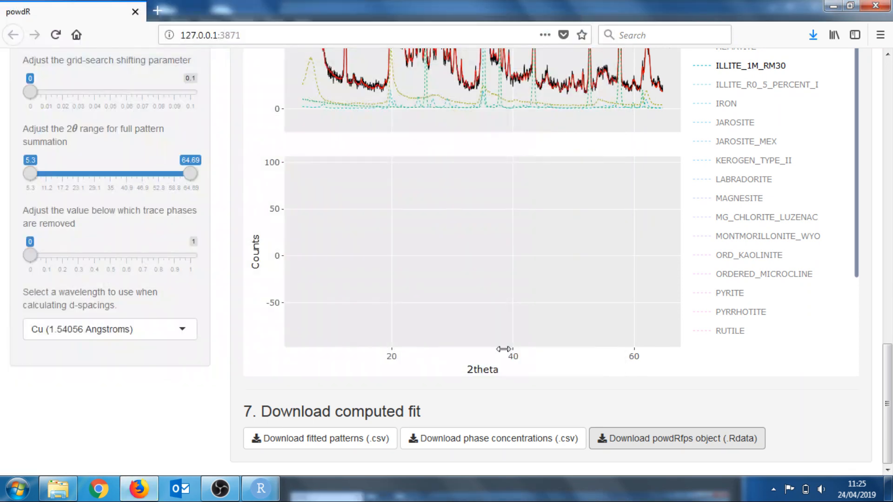
pyautogui.moveTo(890, 386); pyautogui.dragTo(892, 97)
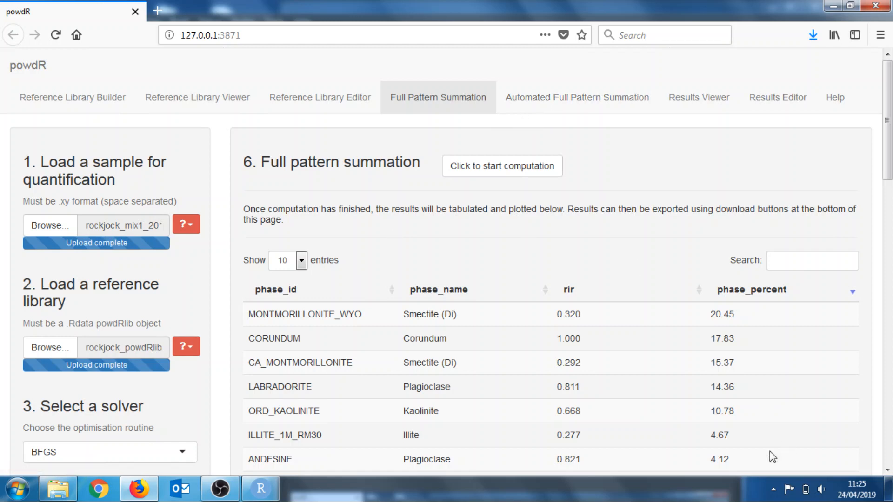
pyautogui.click(773, 489)
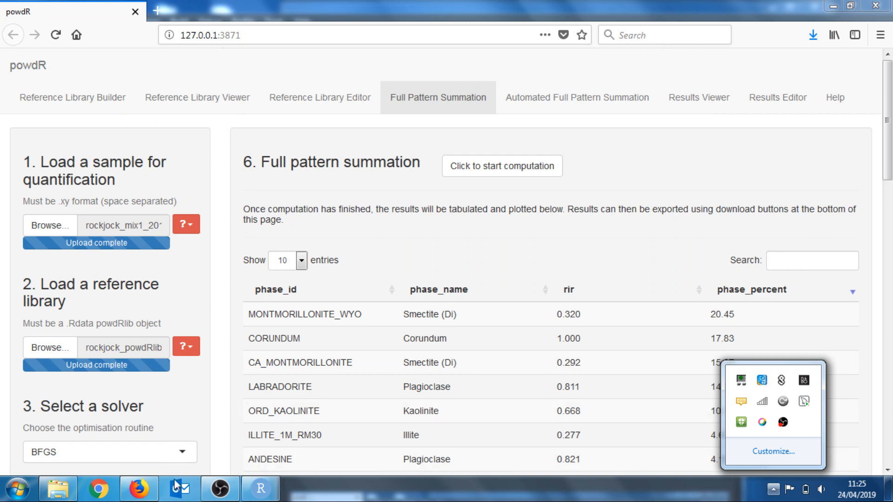